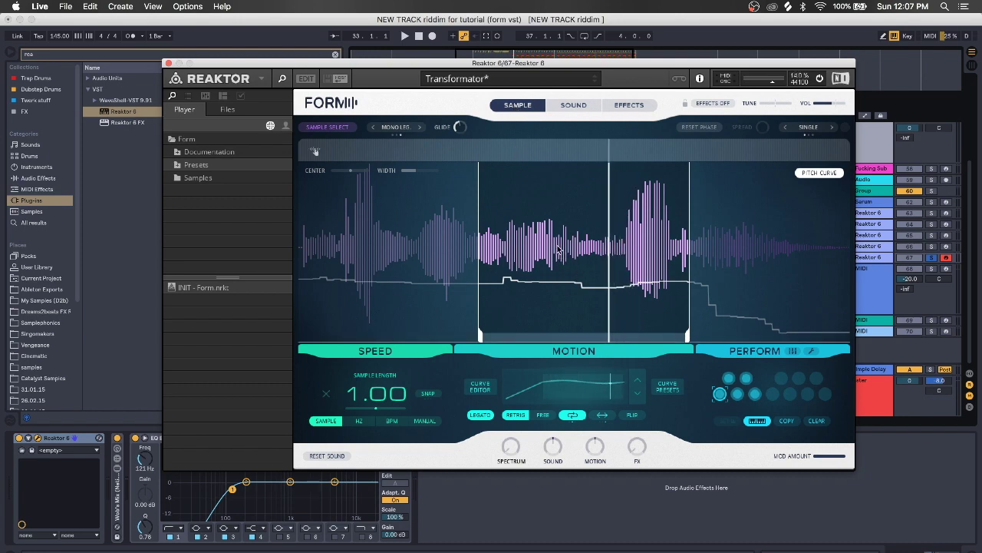
Narrow the sample's playback selection to the low-amplitude section in the middle of the waveform.
{"action": "left_click_drag", "start_coordinate": [501, 251], "coordinate": [527, 235]}
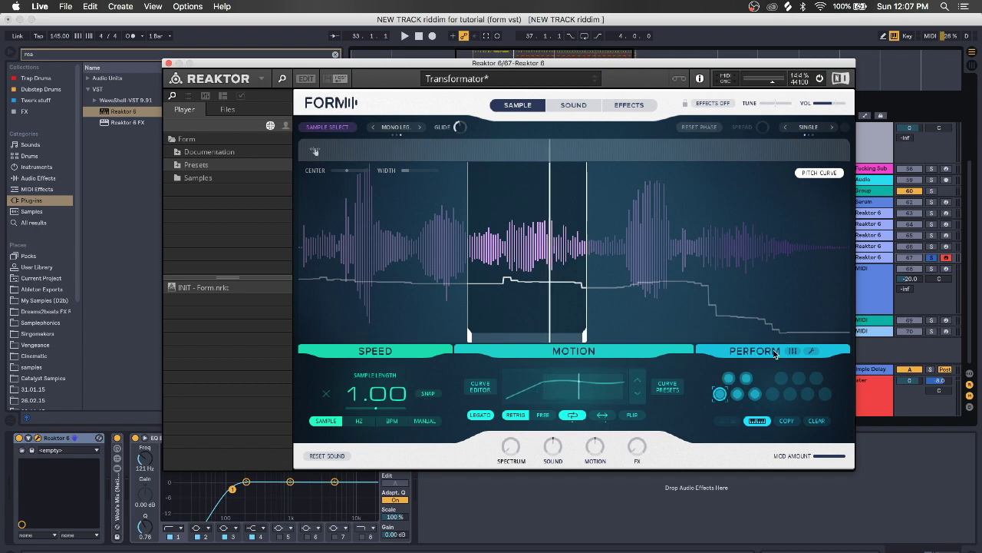
Examine the main modulation sources available for the Shaper in OSC FX, and return to the sample waveform.
{"action": "left_click", "coordinate": [573, 104]}
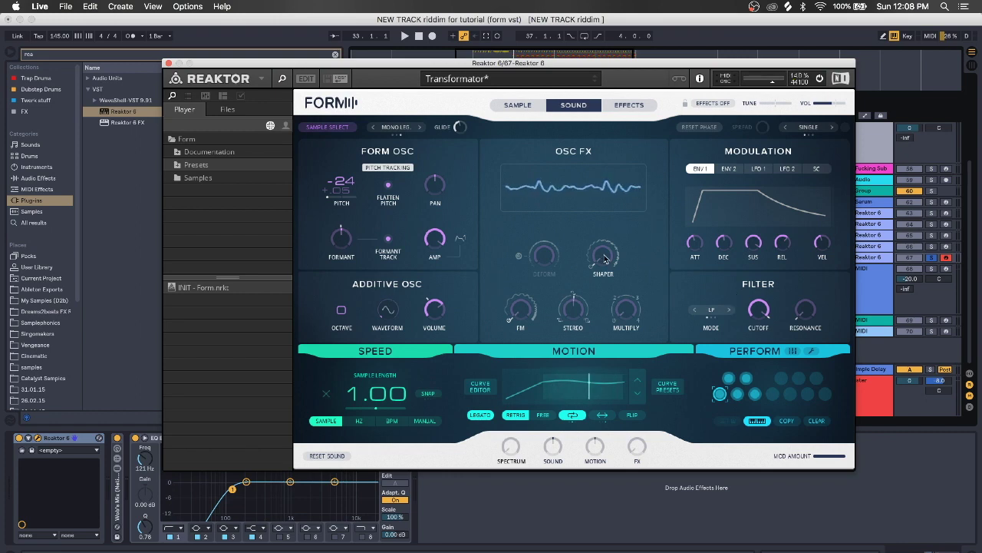
{"action": "mouse_move", "coordinate": [604, 265]}
{"action": "left_click", "coordinate": [604, 307]}
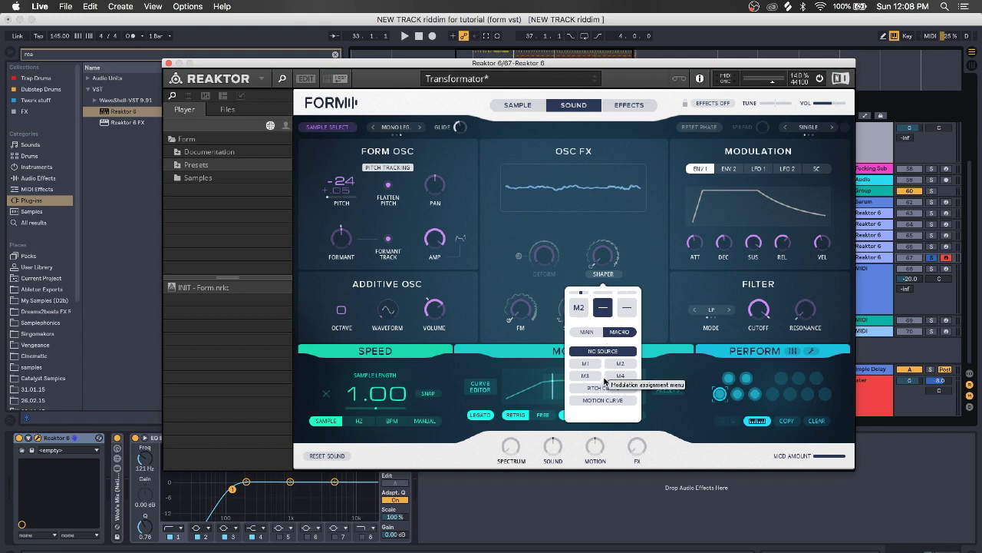
{"action": "left_click", "coordinate": [587, 331]}
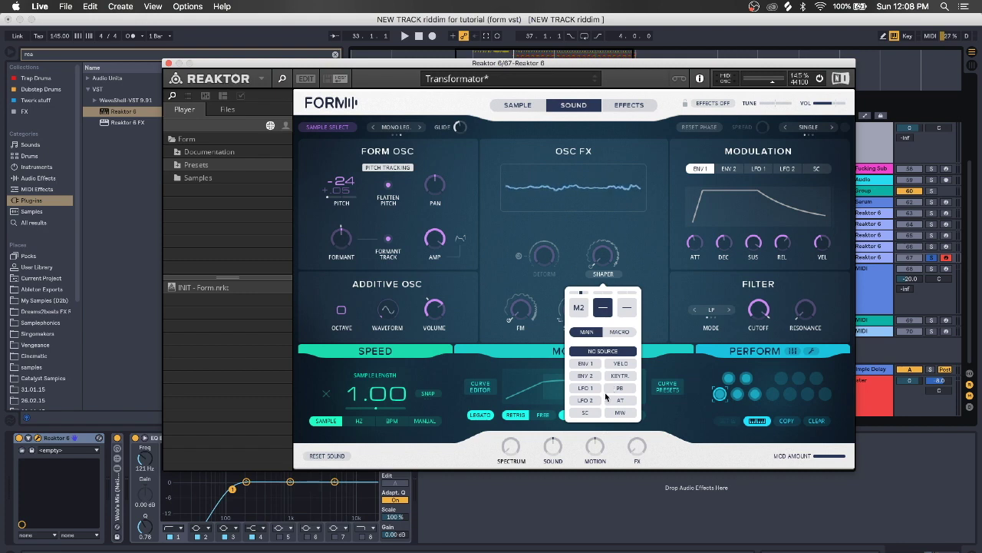
{"action": "left_click", "coordinate": [638, 106]}
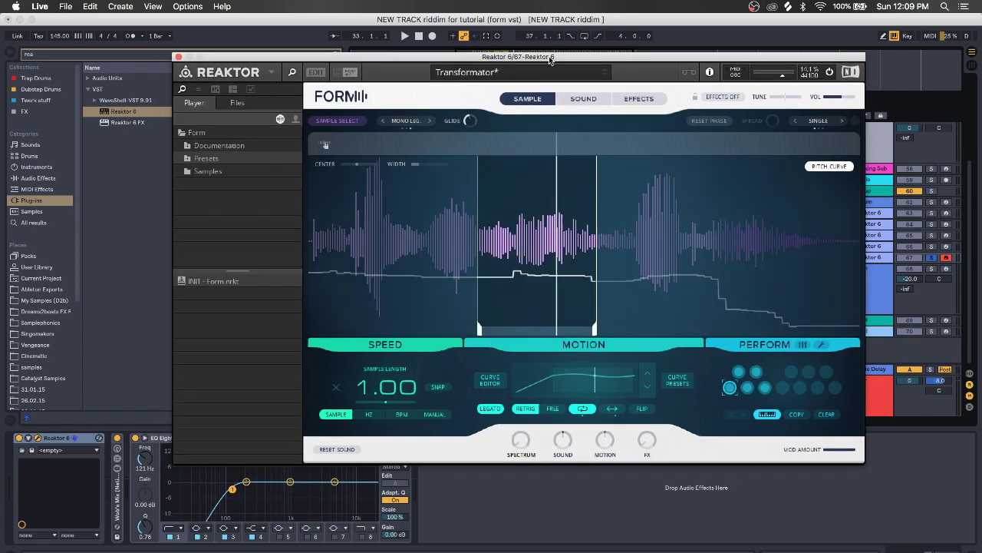
{"action": "left_click_drag", "start_coordinate": [549, 57], "coordinate": [549, 54]}
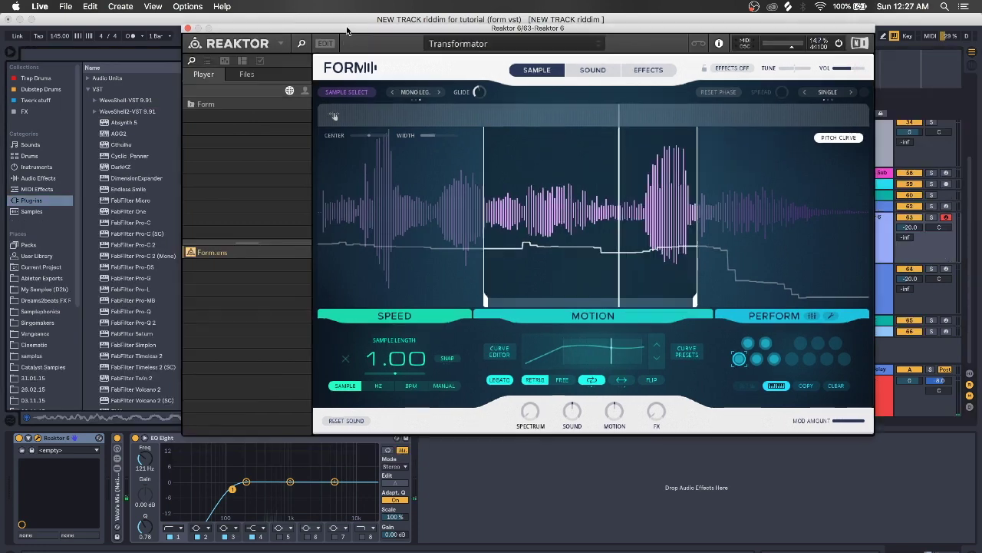
Load the WahAh preset from Form's Bass preset folder.
{"action": "left_click", "coordinate": [189, 104]}
{"action": "left_click", "coordinate": [197, 130]}
{"action": "left_click", "coordinate": [216, 143]}
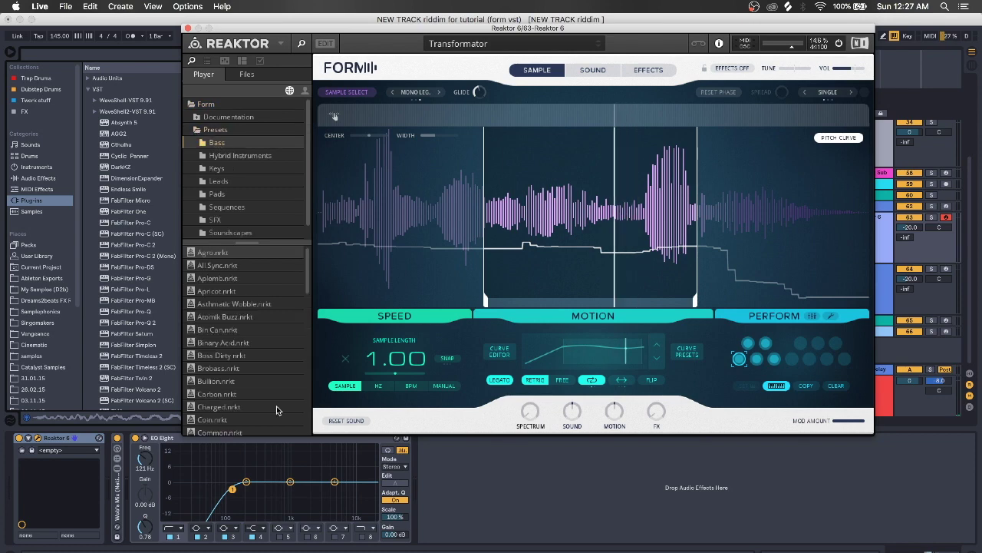
{"action": "scroll", "coordinate": [228, 391], "scroll_direction": "down", "scroll_amount": 10}
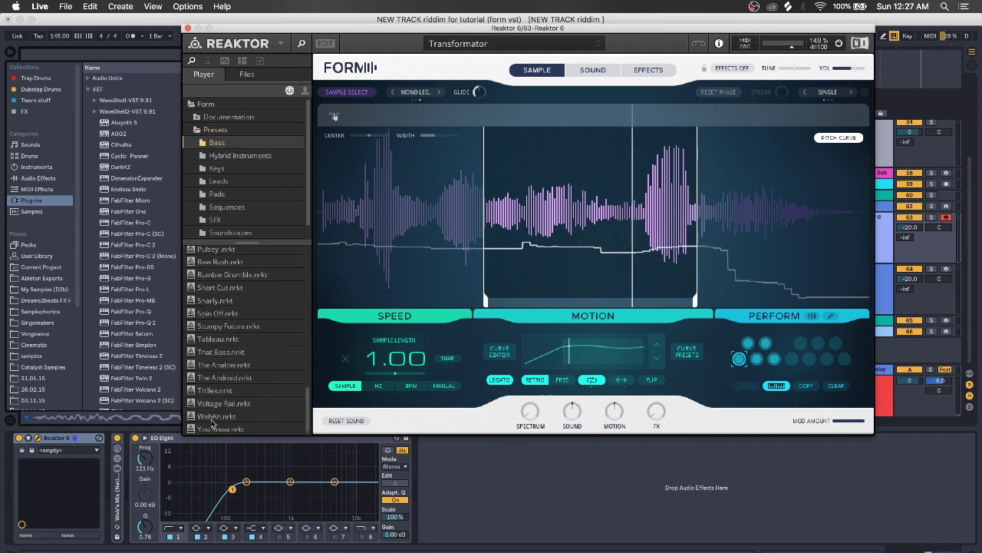
{"action": "double_click", "coordinate": [218, 416]}
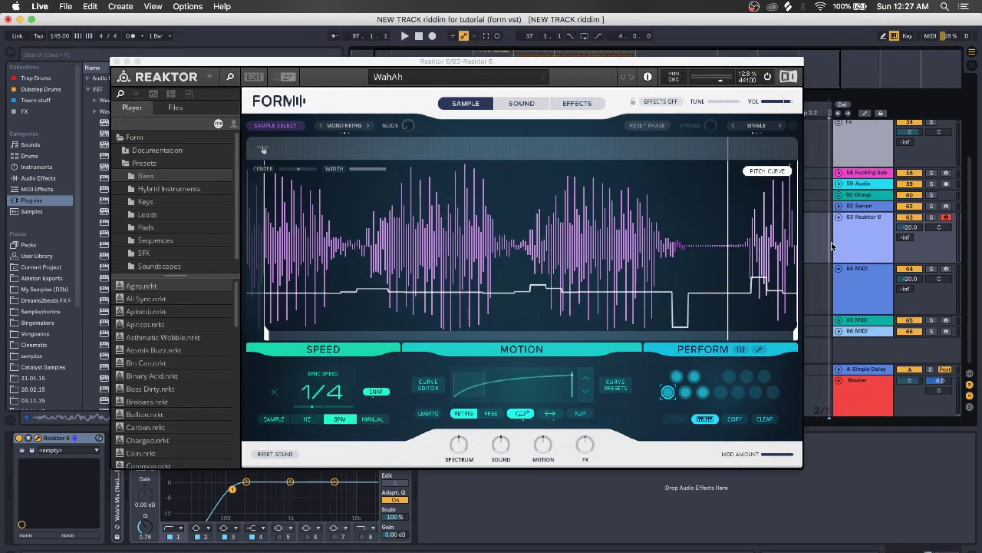
Select the 63 Reaktor 6 track and reposition the synth window over the arrangement.
{"action": "left_click", "coordinate": [835, 244]}
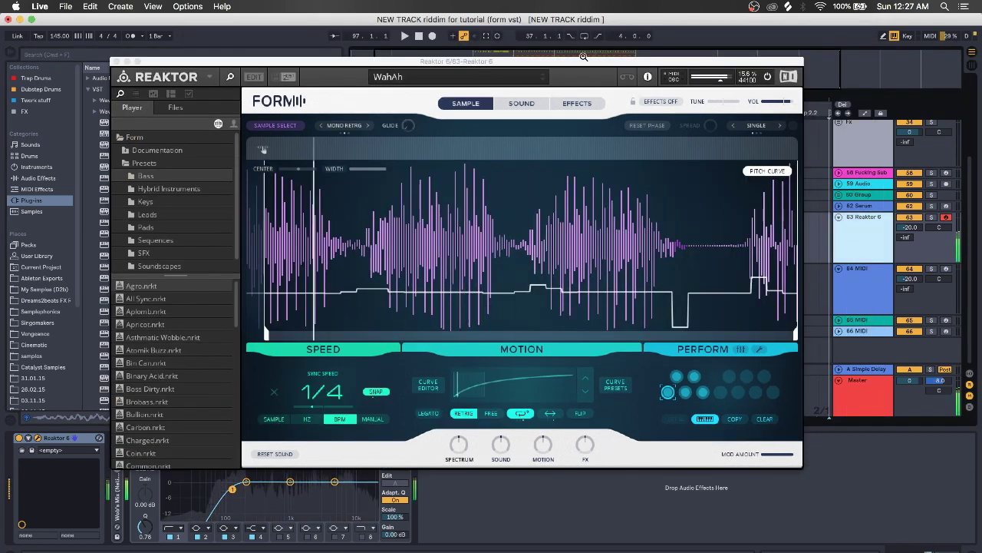
{"action": "left_click", "coordinate": [577, 68]}
{"action": "left_click_drag", "start_coordinate": [577, 68], "coordinate": [613, 51]}
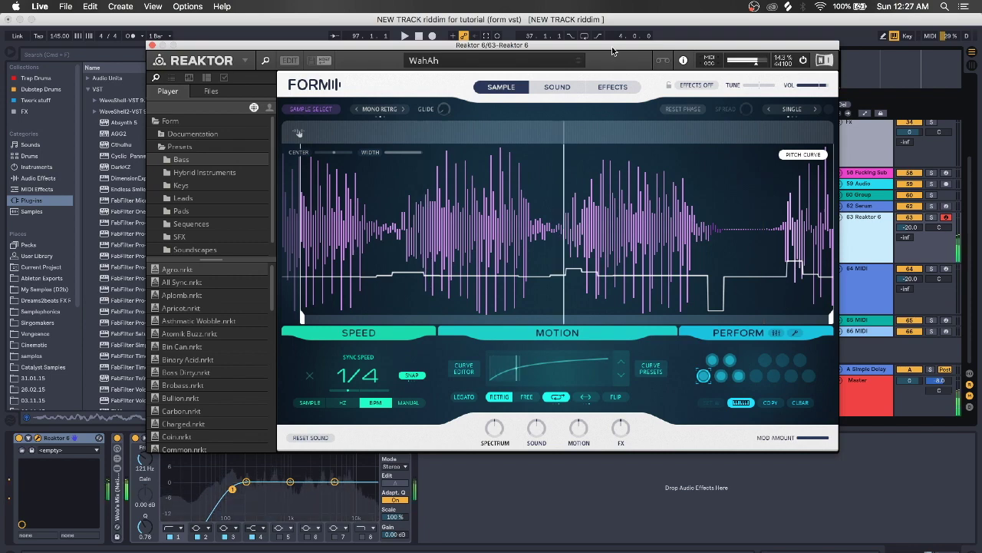
{"action": "left_click_drag", "start_coordinate": [613, 51], "coordinate": [633, 46]}
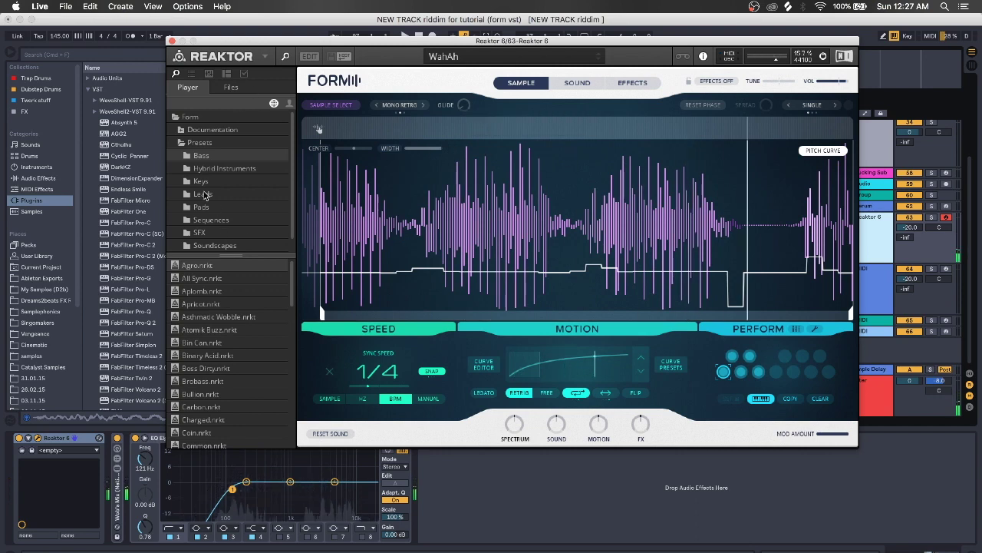
Collapse Form's preset folders and open its Samples folder.
{"action": "left_click", "coordinate": [181, 143]}
{"action": "left_click", "coordinate": [184, 145]}
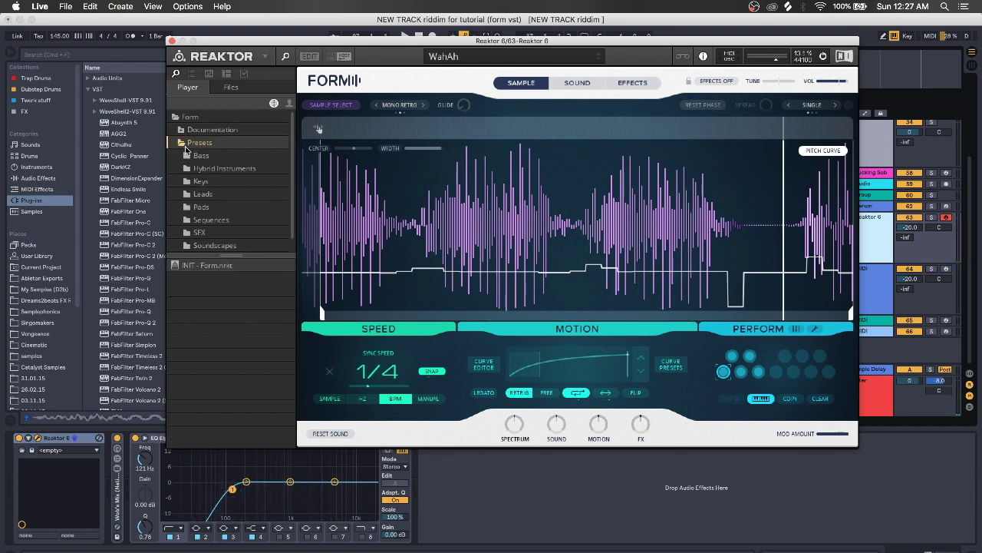
{"action": "left_click", "coordinate": [179, 144]}
{"action": "left_click", "coordinate": [182, 156]}
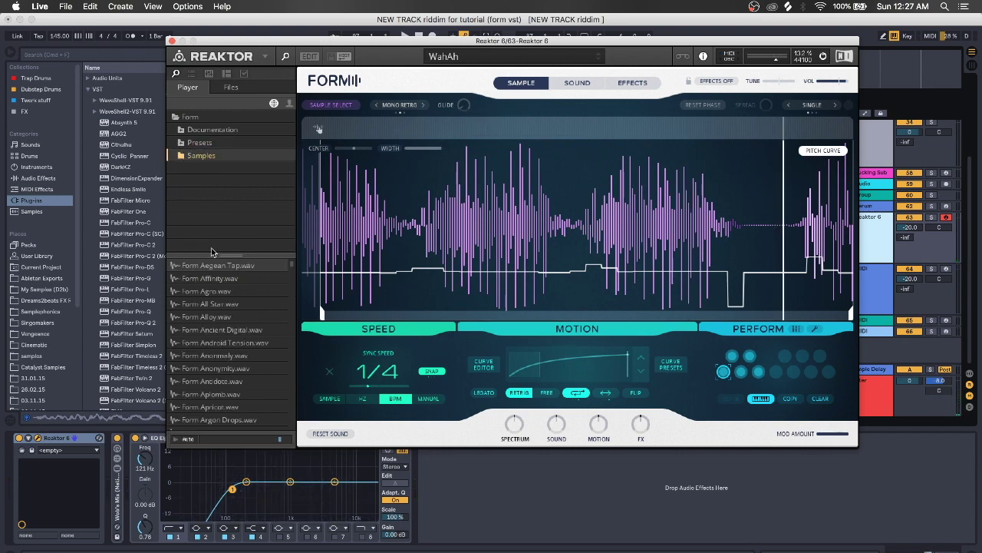
Audition Form Auto Buzz.wav, then load Form Awk Up.wav as the source sample.
{"action": "scroll", "coordinate": [219, 323], "scroll_direction": "down", "scroll_amount": 5}
{"action": "left_click", "coordinate": [213, 380]}
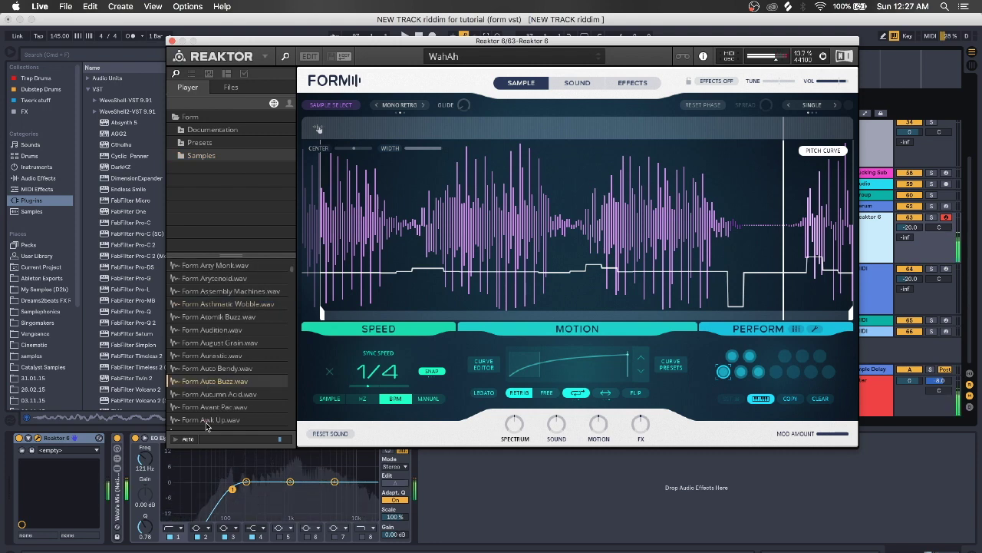
{"action": "left_click", "coordinate": [206, 420]}
{"action": "scroll", "coordinate": [207, 346], "scroll_direction": "down", "scroll_amount": 3}
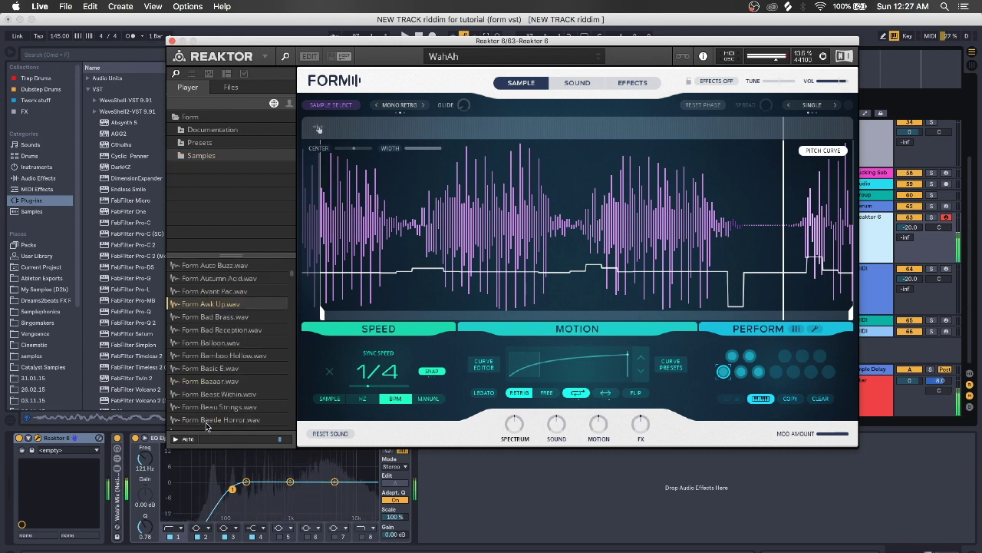
{"action": "double_click", "coordinate": [207, 304]}
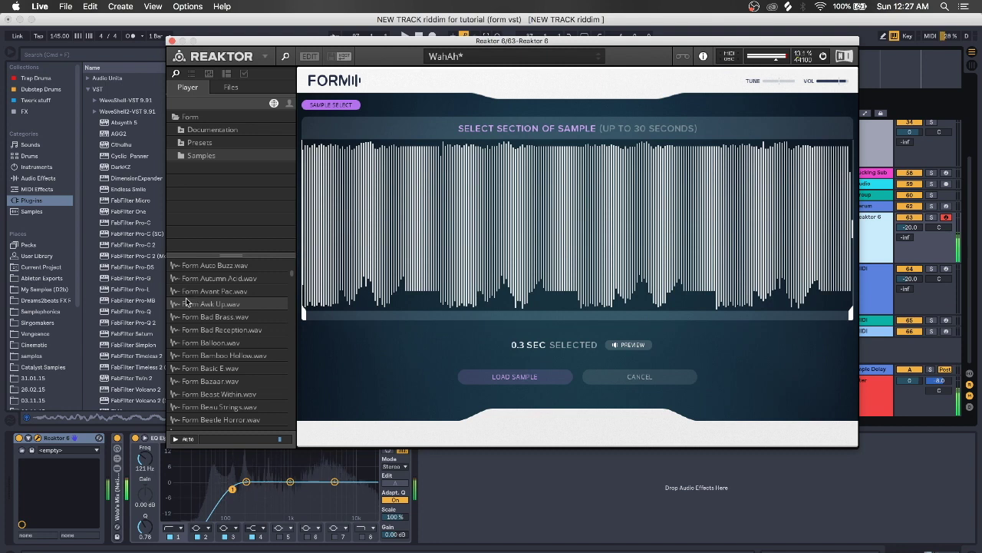
{"action": "left_click", "coordinate": [515, 377]}
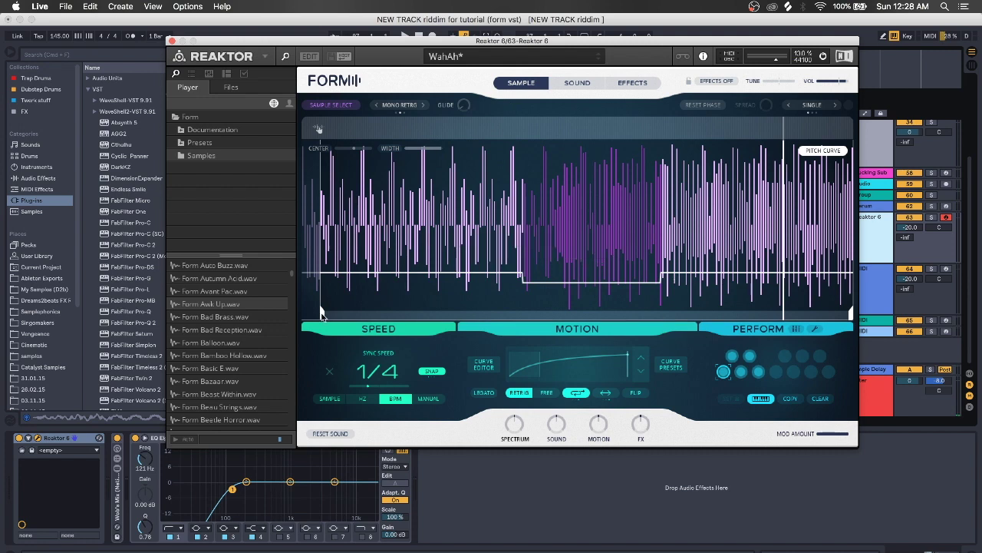
Shorten the sample's playback selection at both ends, from about a quarter of the waveform to just before its end.
{"action": "left_click_drag", "start_coordinate": [338, 232], "coordinate": [484, 280]}
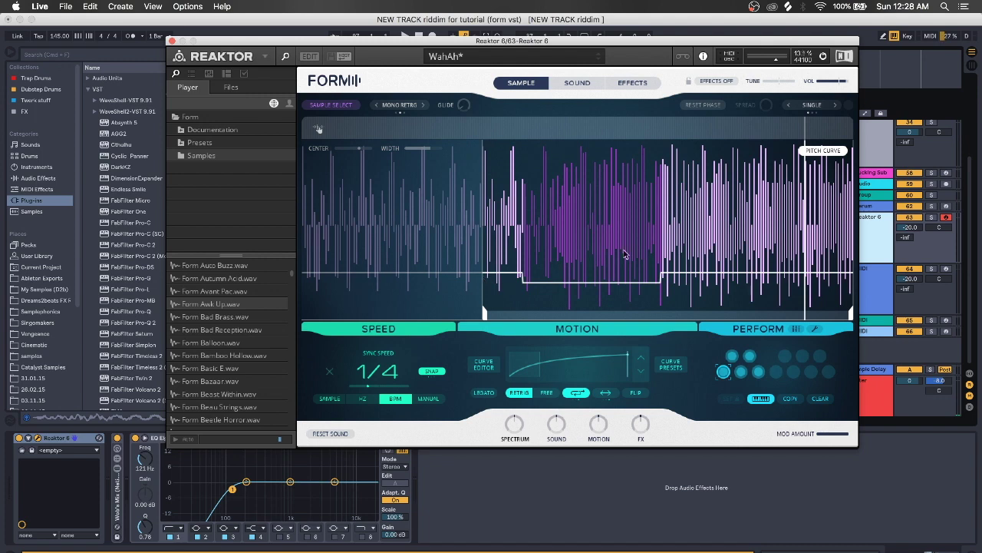
{"action": "left_click_drag", "start_coordinate": [732, 237], "coordinate": [738, 218]}
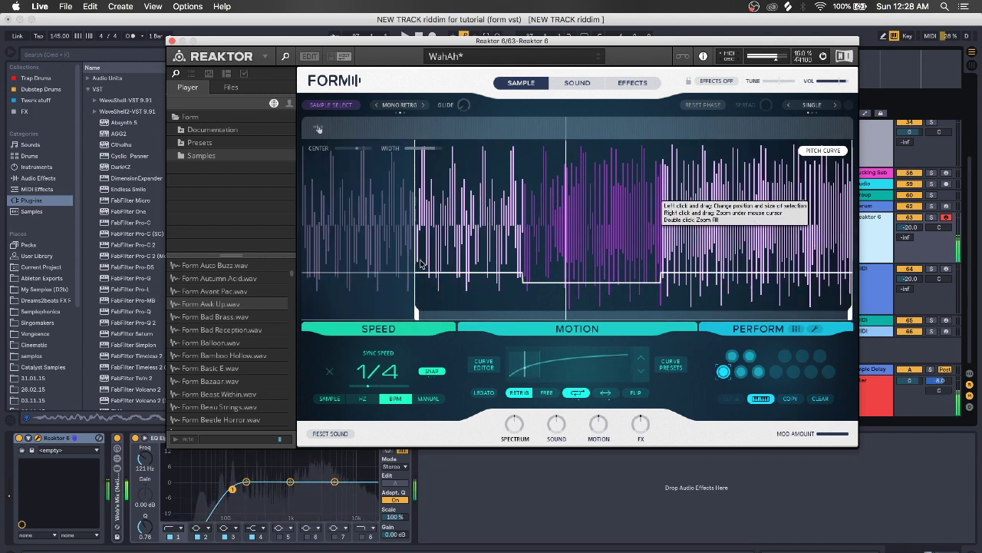
{"action": "left_click", "coordinate": [556, 313]}
{"action": "left_click_drag", "start_coordinate": [557, 313], "coordinate": [446, 313]}
{"action": "left_click_drag", "start_coordinate": [849, 313], "coordinate": [828, 313]}
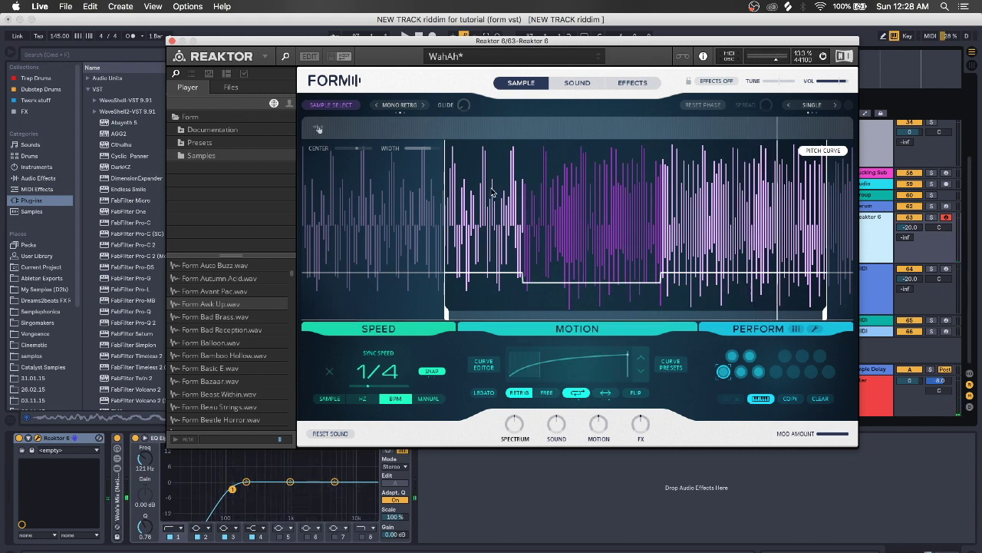
Increase the FM amount in OSC FX and lower the Formant setting in Form Osc.
{"action": "left_click", "coordinate": [574, 83]}
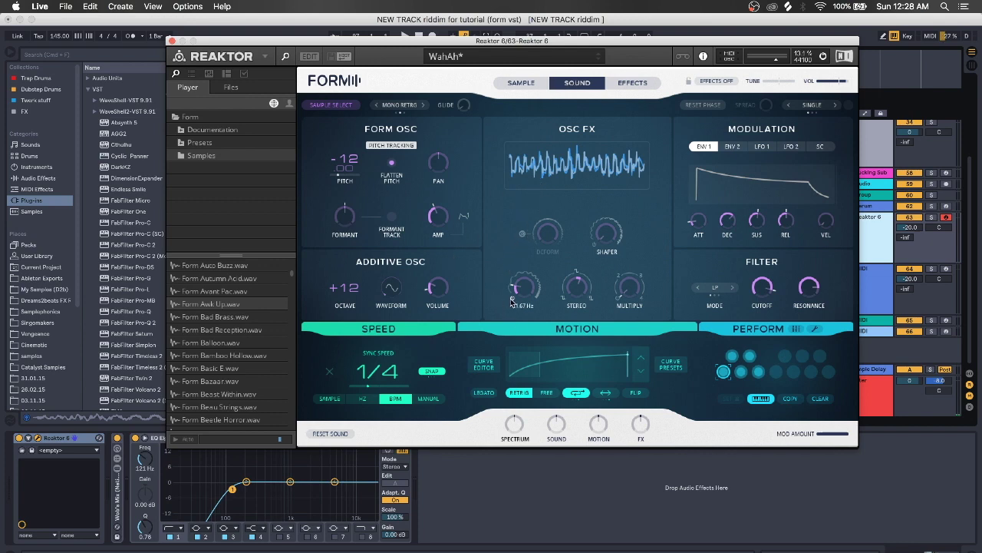
{"action": "left_click_drag", "start_coordinate": [524, 311], "coordinate": [526, 264]}
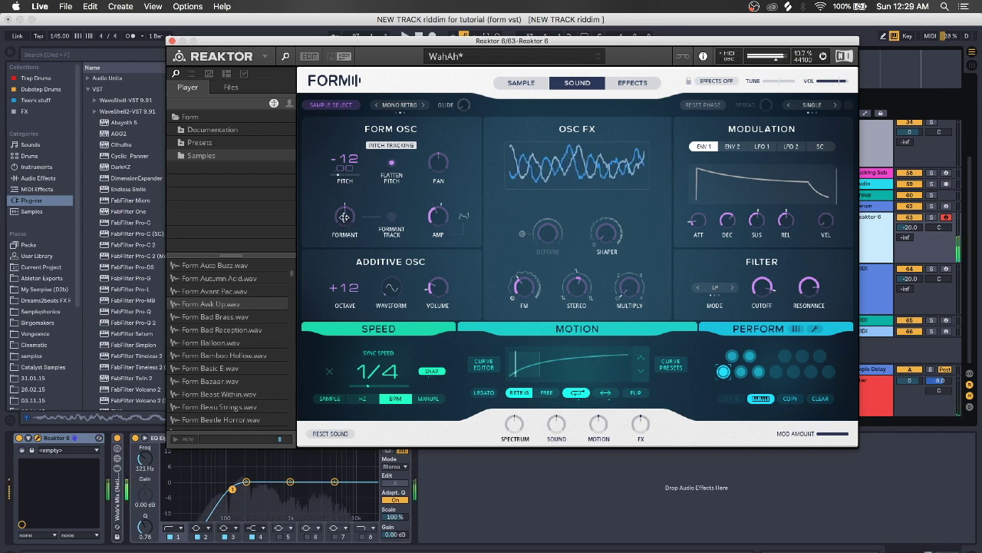
{"action": "left_click_drag", "start_coordinate": [344, 221], "coordinate": [345, 232]}
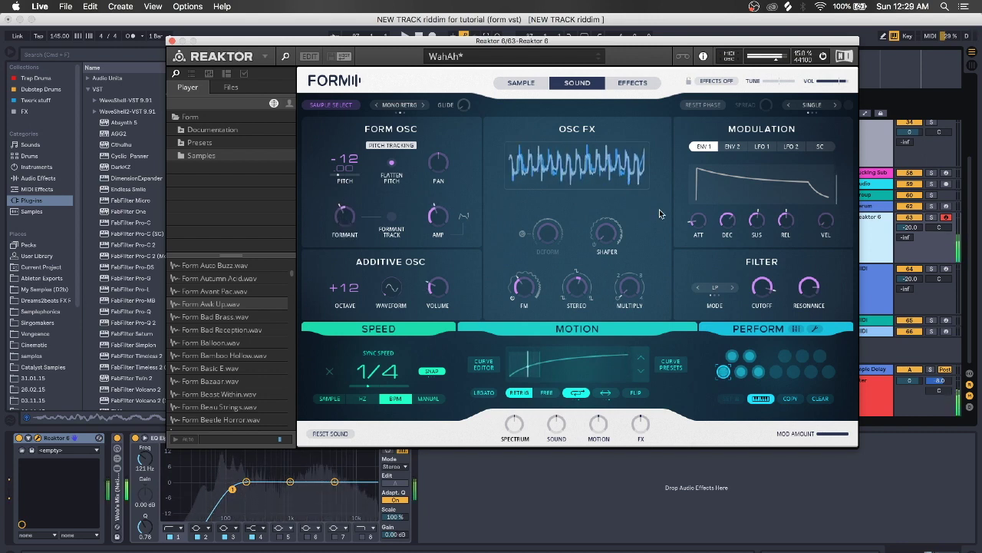
Raise the sustain of Envelope 2 to a high level so it can serve as an FM modulation source.
{"action": "right_click", "coordinate": [525, 290]}
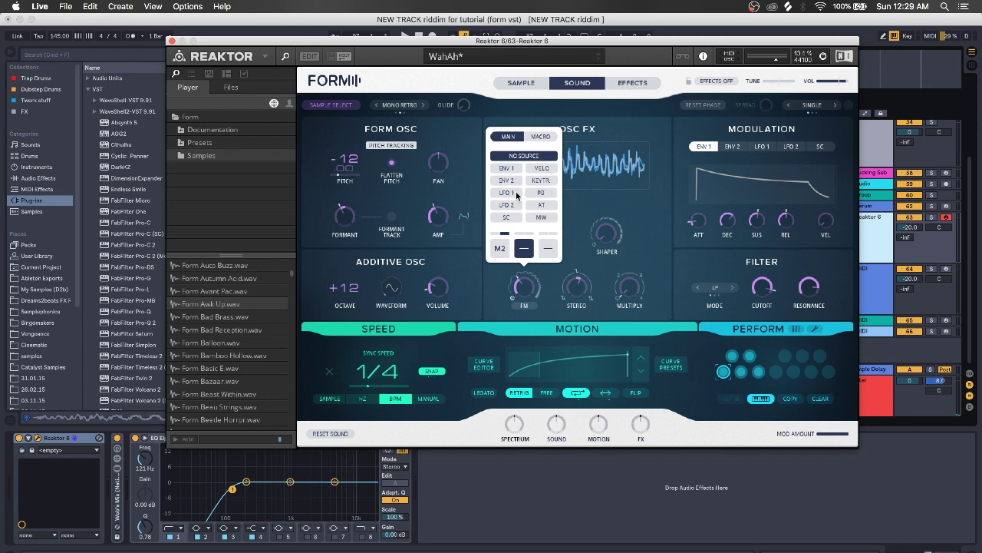
{"action": "left_click", "coordinate": [734, 149]}
{"action": "left_click", "coordinate": [737, 148]}
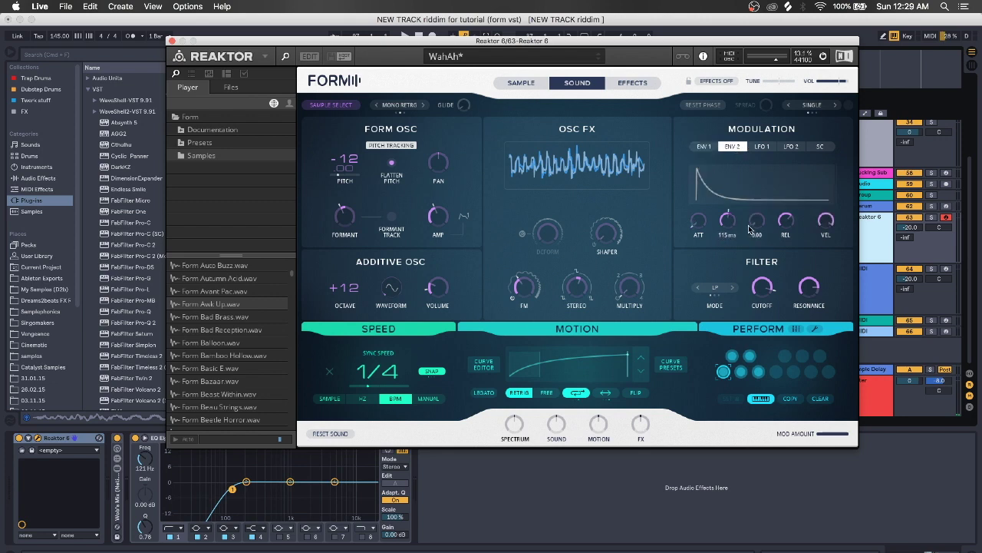
{"action": "left_click_drag", "start_coordinate": [757, 228], "coordinate": [756, 119]}
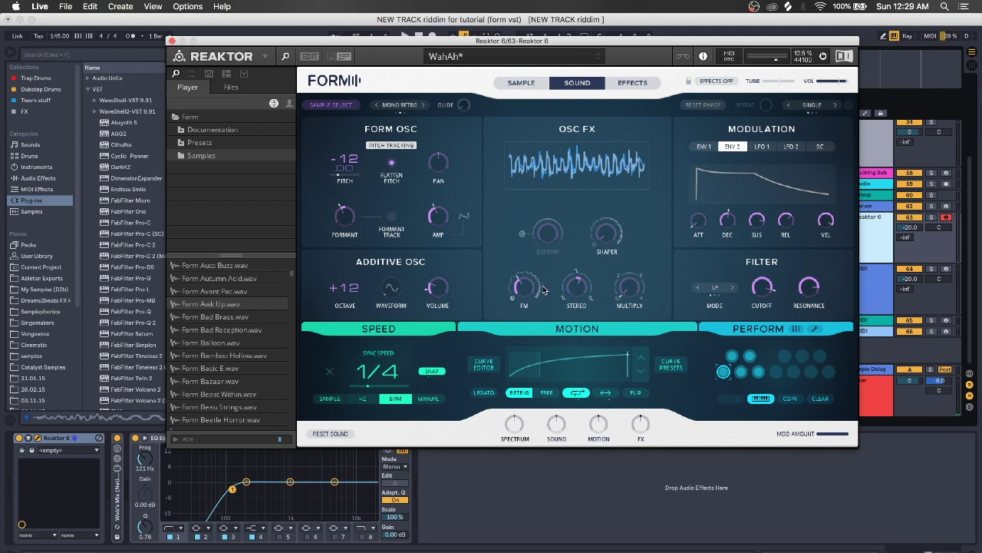
Assign ENV 2 to the second modulation slot of the FM amount.
{"action": "left_click", "coordinate": [522, 302]}
{"action": "left_click", "coordinate": [523, 248]}
{"action": "left_click", "coordinate": [503, 179]}
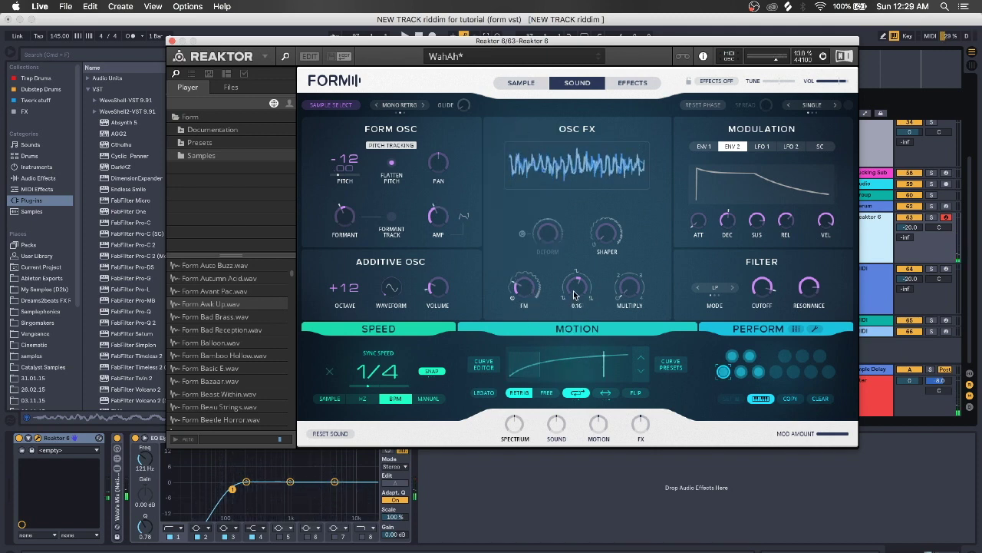
Set the OSC FX Stereo amount to 0.17 and the Multiply amount to 1.51.
{"action": "mouse_move", "coordinate": [574, 295]}
{"action": "left_mouse_down"}
{"action": "mouse_move", "coordinate": [577, 226]}
{"action": "mouse_move", "coordinate": [585, 345]}
{"action": "mouse_move", "coordinate": [589, 289]}
{"action": "left_mouse_up"}
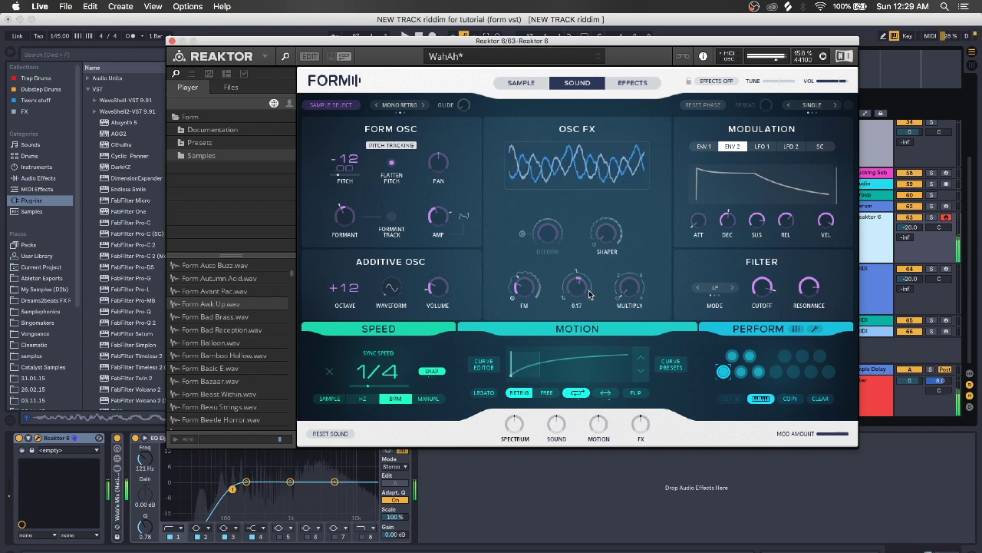
{"action": "mouse_move", "coordinate": [598, 249]}
{"action": "mouse_move", "coordinate": [628, 291]}
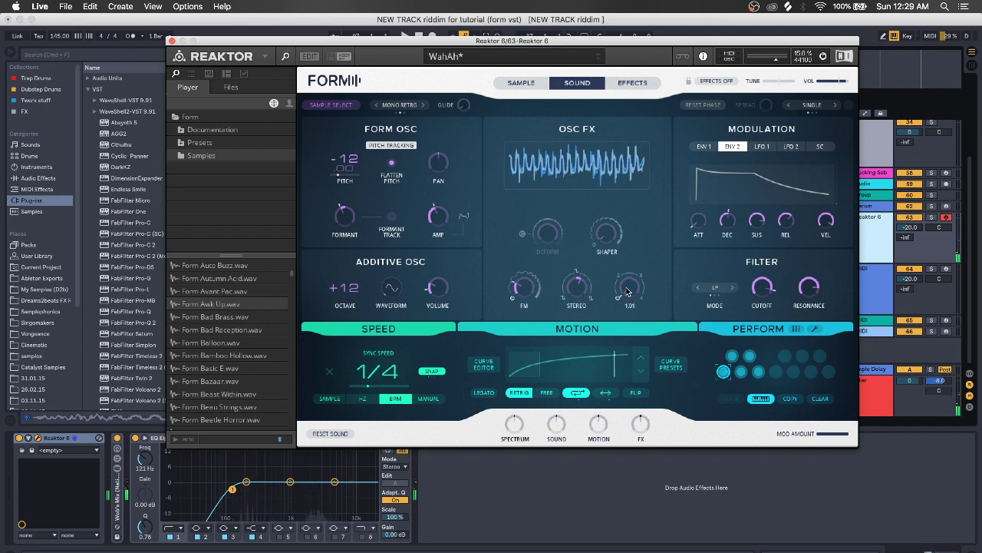
{"action": "left_click_drag", "start_coordinate": [633, 292], "coordinate": [629, 288]}
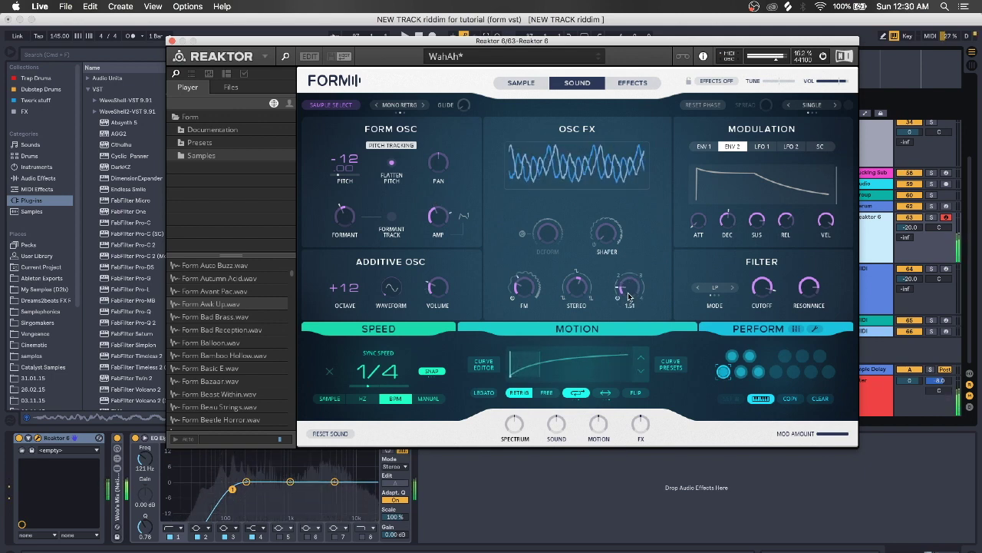
Assign ENV 2 to the second modulation slot of the Multiply amount.
{"action": "left_click", "coordinate": [629, 245]}
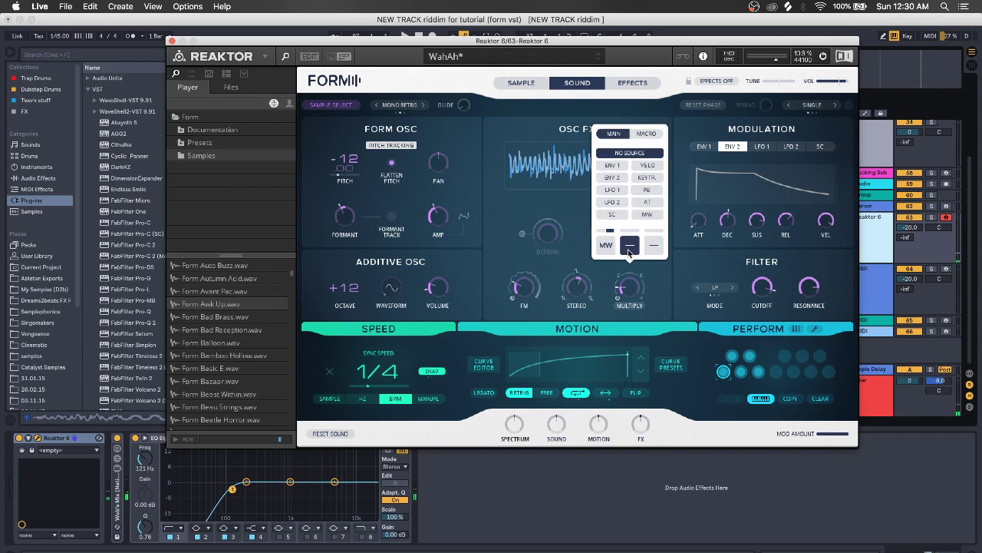
{"action": "left_click", "coordinate": [613, 178]}
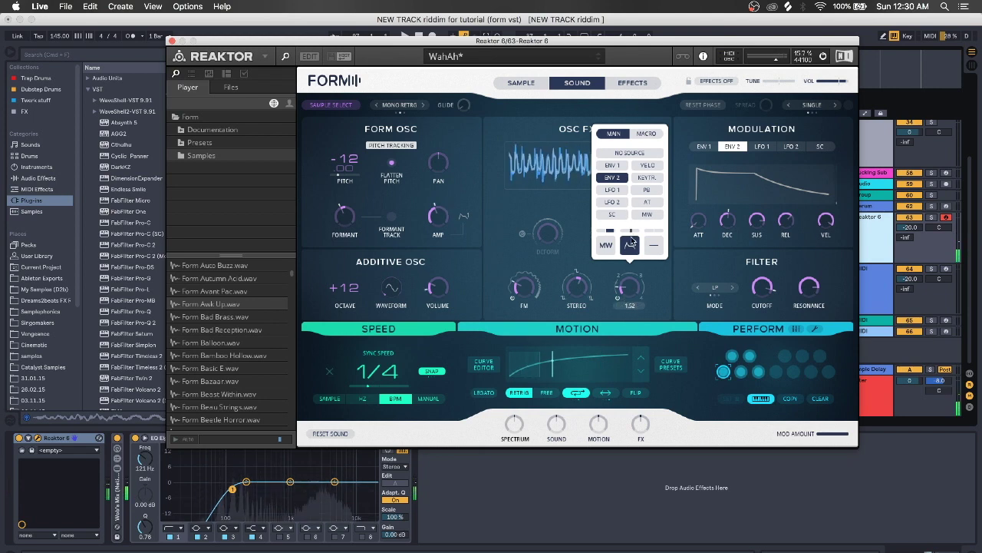
{"action": "left_click", "coordinate": [658, 291]}
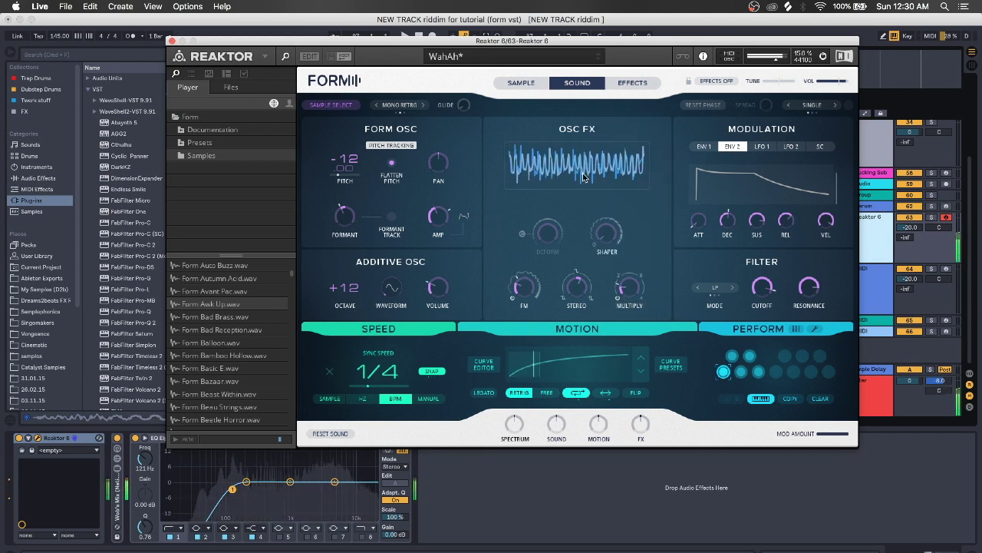
Enable the Dynamics effect and set its attack to 17.6 and its ratio to about 40.8.
{"action": "left_click", "coordinate": [635, 82]}
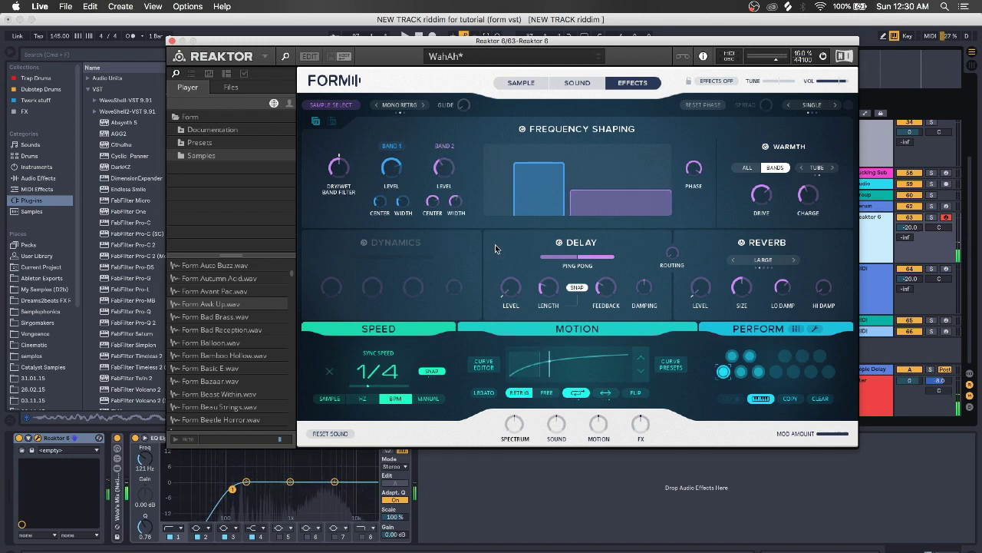
{"action": "left_click", "coordinate": [365, 243]}
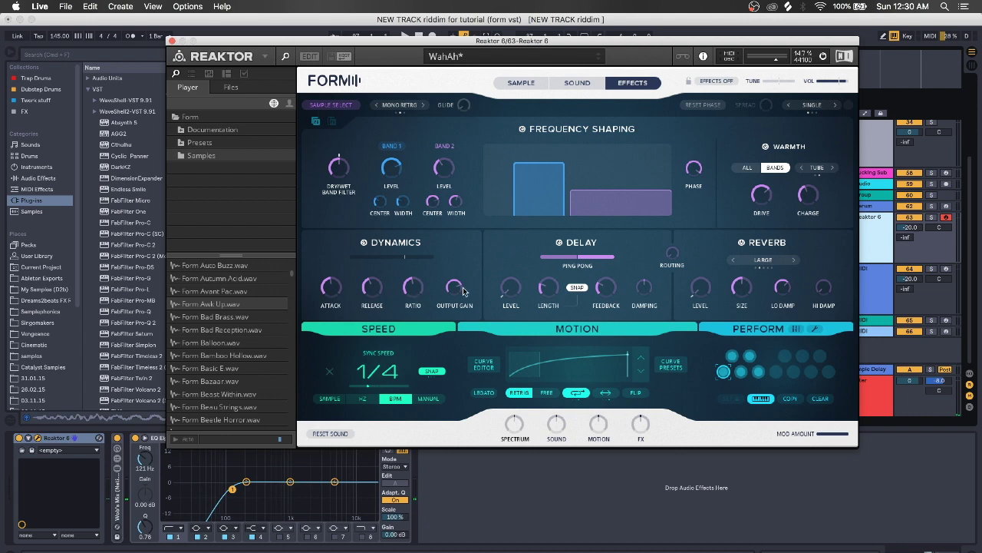
{"action": "left_click_drag", "start_coordinate": [335, 293], "coordinate": [339, 340]}
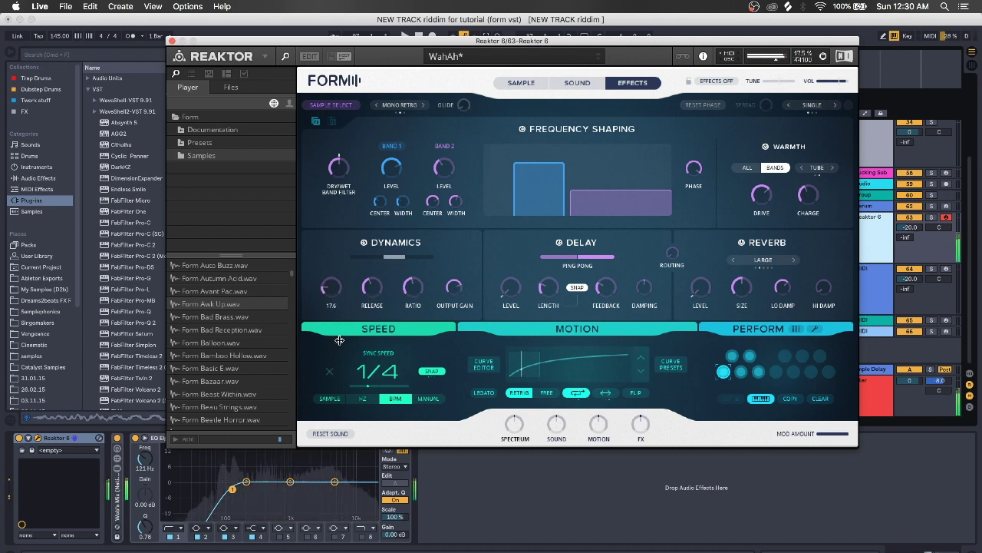
{"action": "left_click_drag", "start_coordinate": [408, 288], "coordinate": [425, 169]}
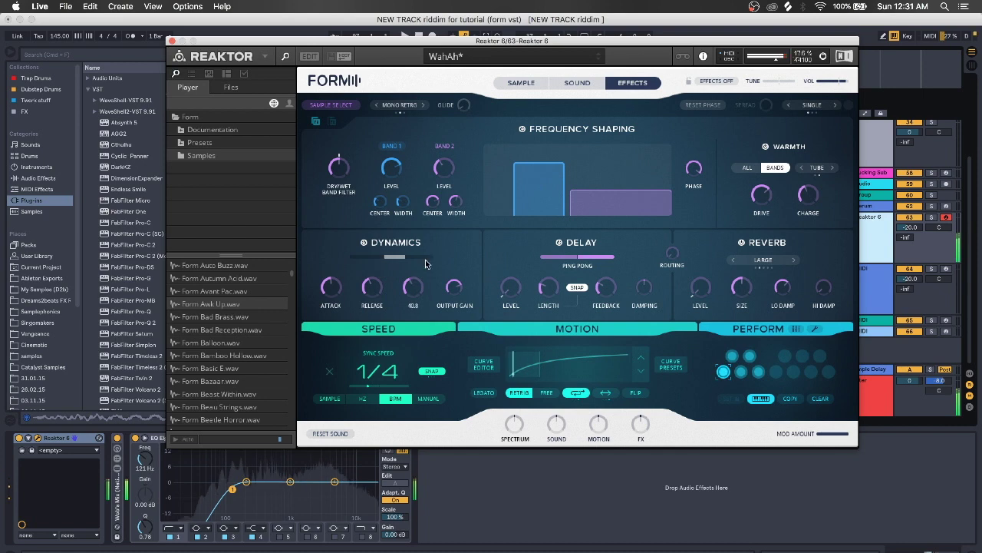
Shorten the motion curve to a length of 0.34 in the curve editor and split it into two segments.
{"action": "left_click", "coordinate": [521, 82]}
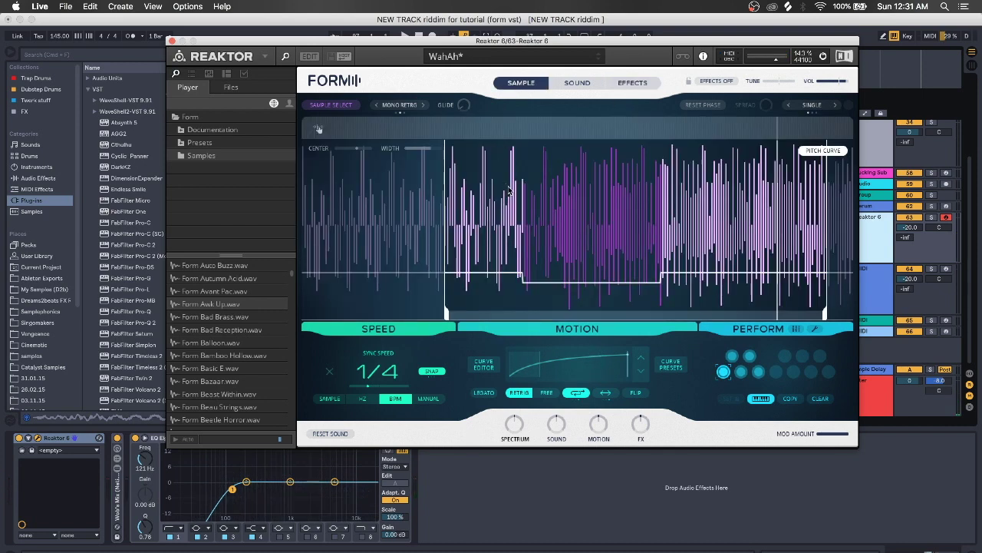
{"action": "left_click", "coordinate": [482, 365]}
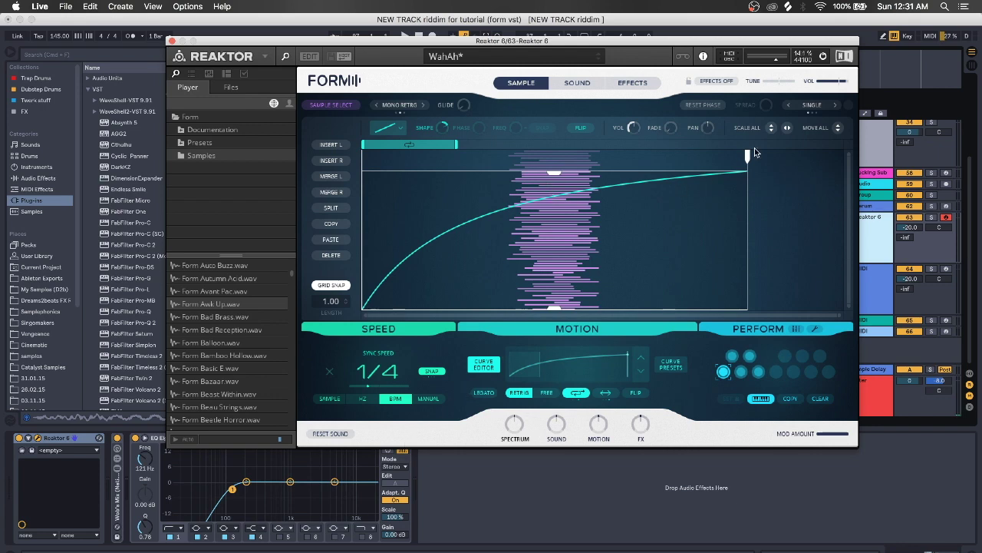
{"action": "left_click_drag", "start_coordinate": [748, 157], "coordinate": [497, 157]}
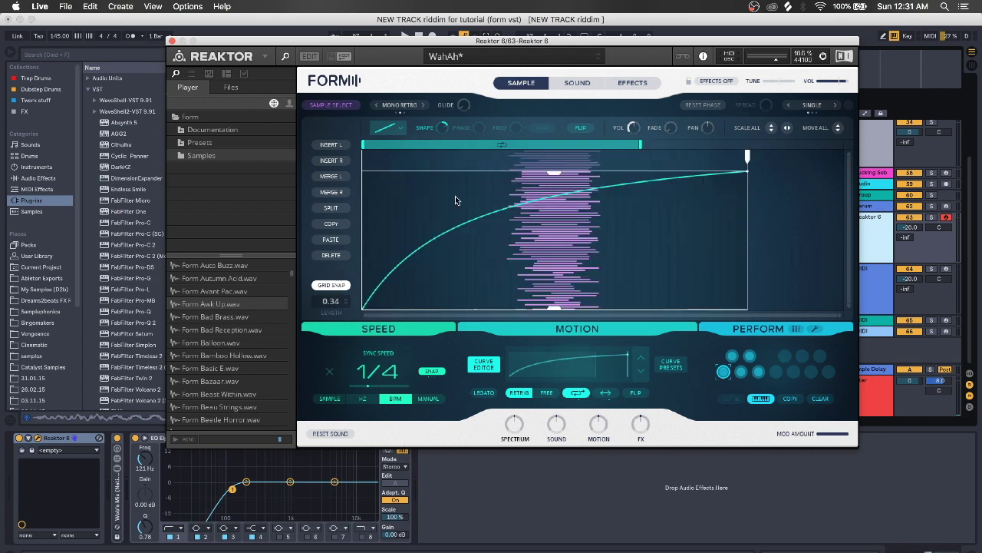
{"action": "left_click", "coordinate": [332, 208]}
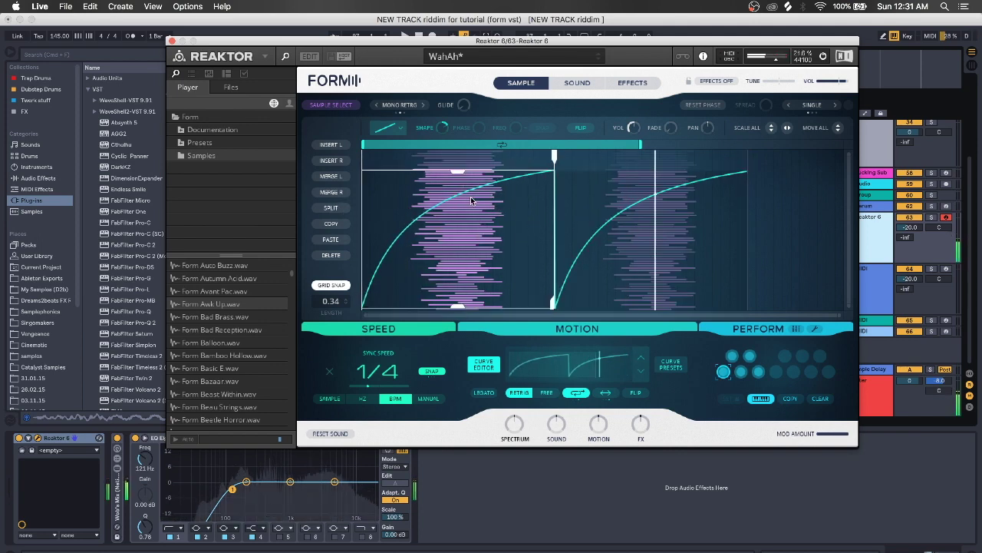
Give the first curve segment a flipped sawtooth shape and reduce its Shape amount for a gentle downward bend.
{"action": "left_click", "coordinate": [398, 132]}
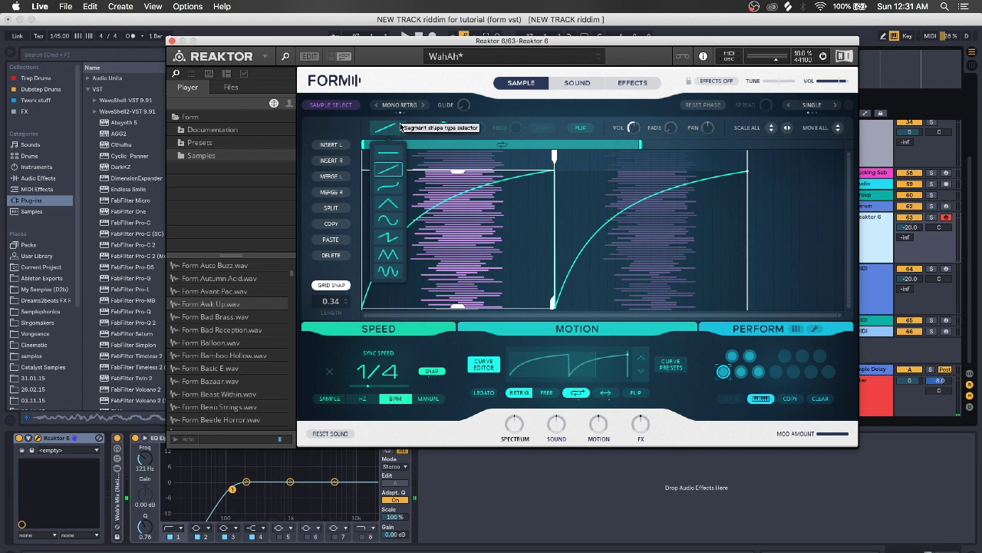
{"action": "left_click", "coordinate": [389, 221]}
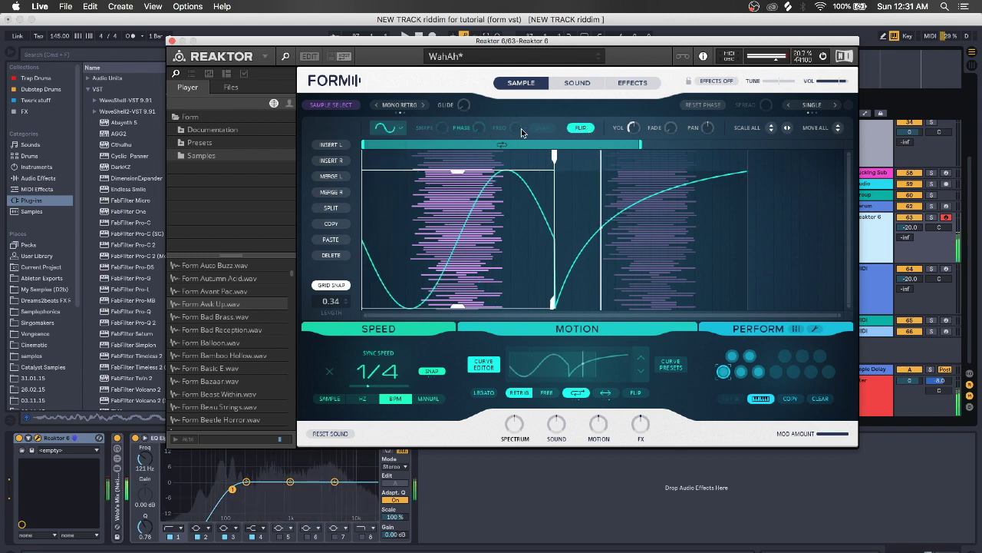
{"action": "left_click", "coordinate": [388, 127]}
{"action": "left_click", "coordinate": [394, 187]}
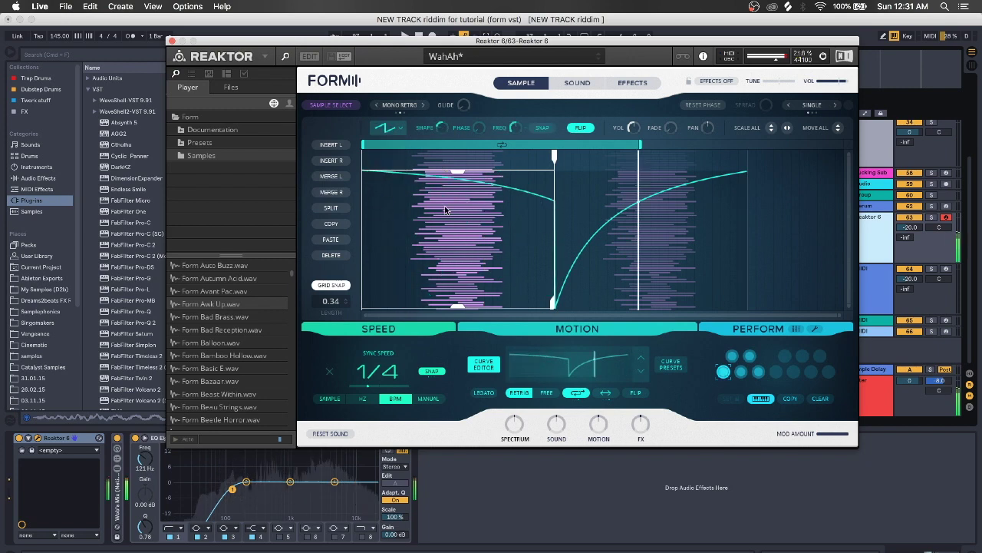
{"action": "left_click_drag", "start_coordinate": [447, 129], "coordinate": [449, 192]}
Change the second motion curve segment to the repeating triangle shape.
{"action": "left_click", "coordinate": [561, 154]}
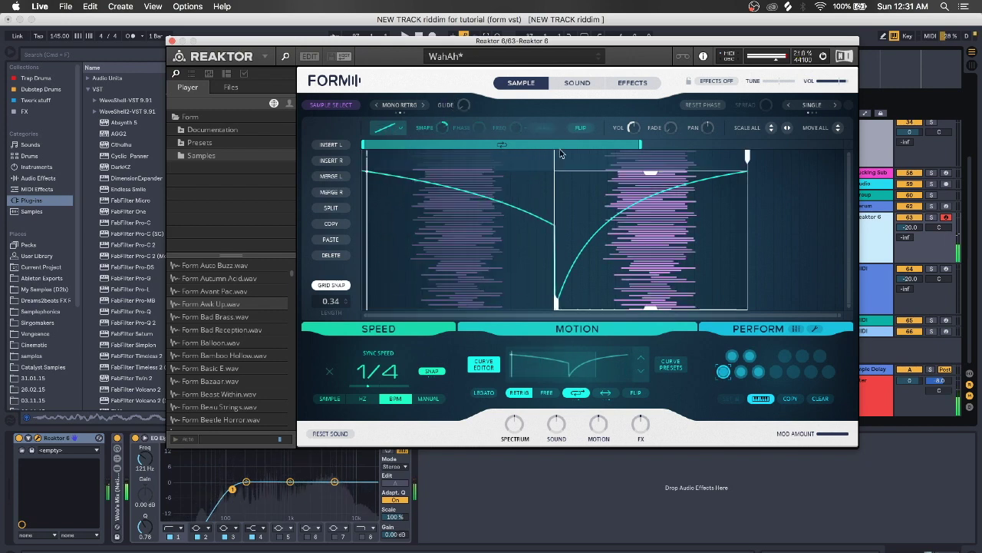
{"action": "left_click", "coordinate": [387, 127]}
{"action": "left_click", "coordinate": [389, 239]}
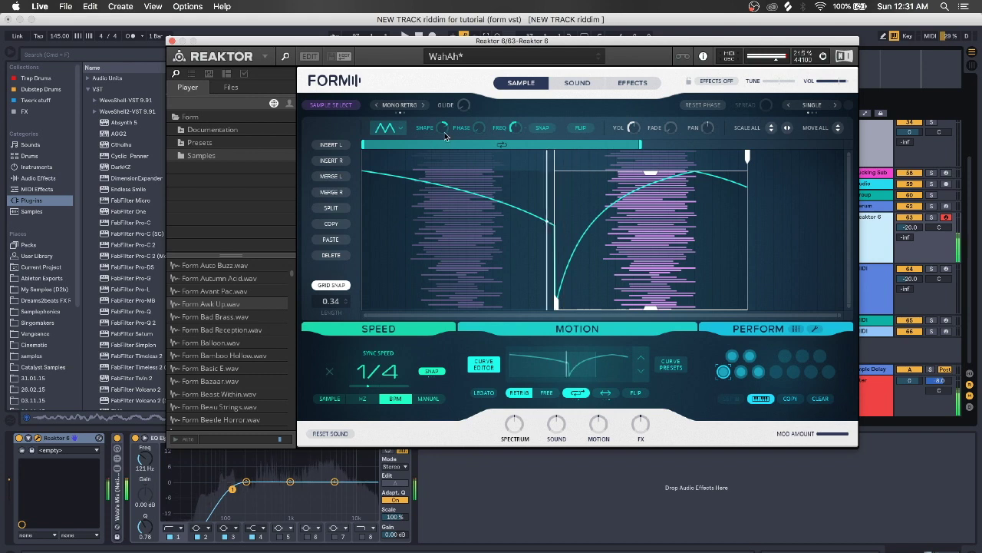
Create a four-bar MIDI clip at Drop 1.2 on the Reaktor 6 track, fill it with one-bar F1 notes and play it back.
{"action": "left_click", "coordinate": [173, 41]}
{"action": "left_click_drag", "start_coordinate": [511, 97], "coordinate": [511, 102]}
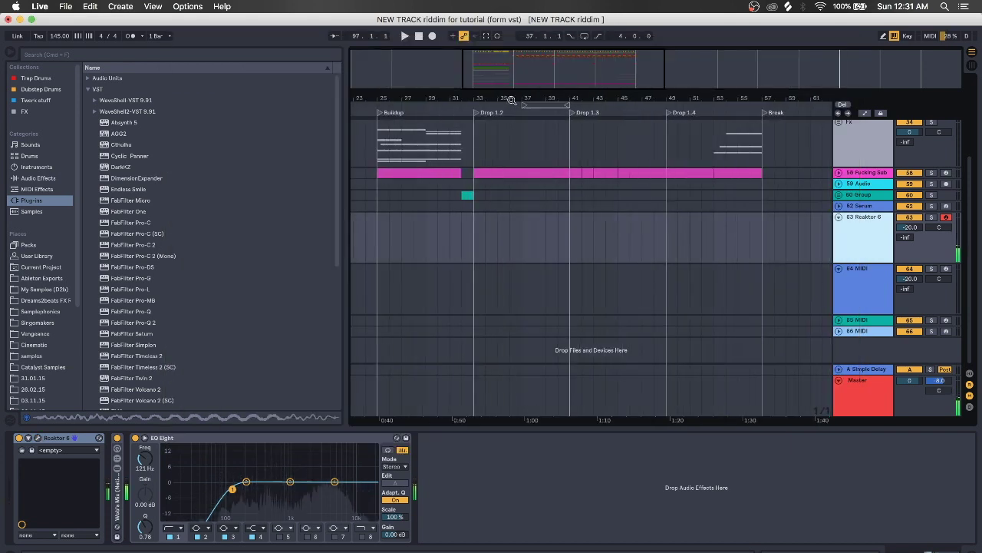
{"action": "left_click_drag", "start_coordinate": [475, 247], "coordinate": [519, 242]}
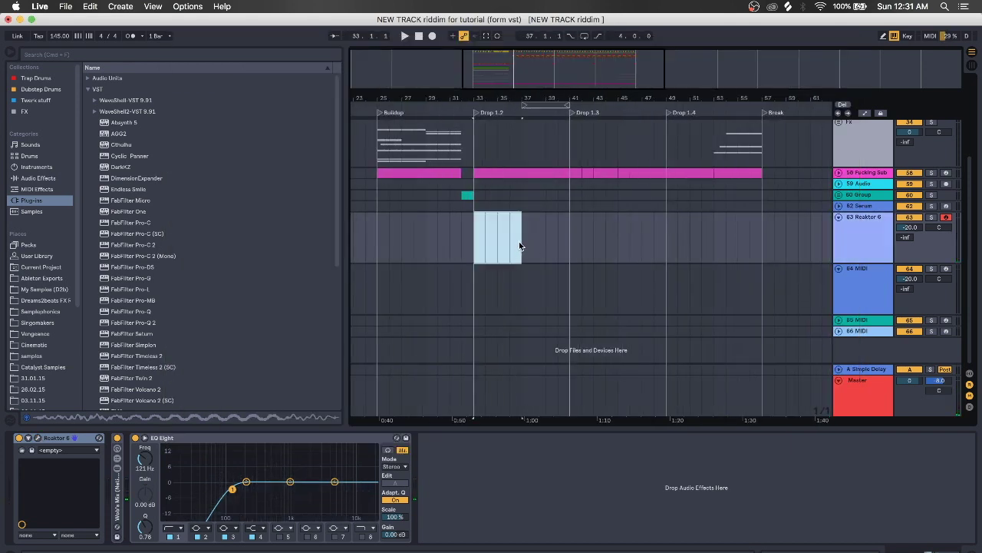
{"action": "double_click", "coordinate": [519, 241]}
{"action": "double_click", "coordinate": [255, 453]}
{"action": "left_click_drag", "start_coordinate": [255, 453], "coordinate": [798, 452]}
{"action": "key", "text": "space"}
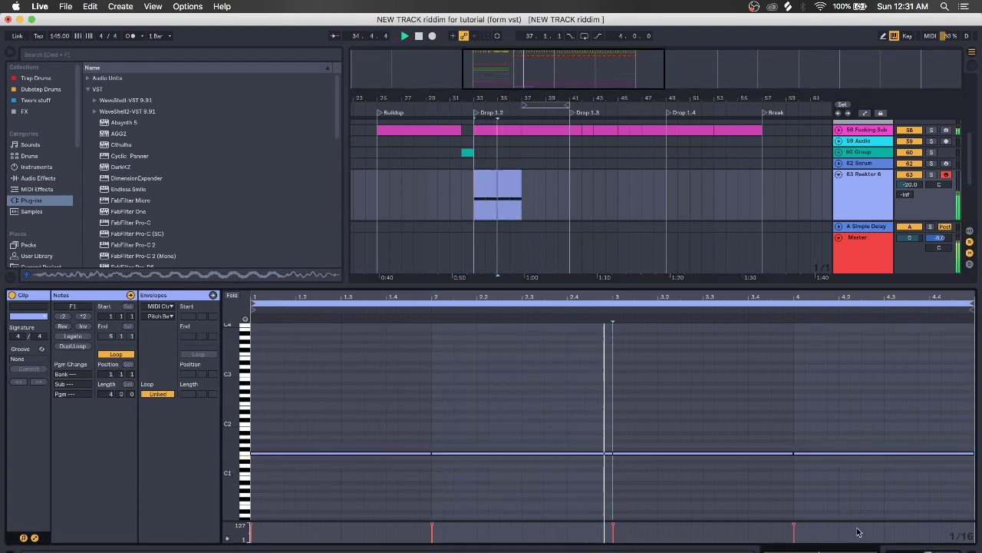
{"action": "key", "text": "space"}
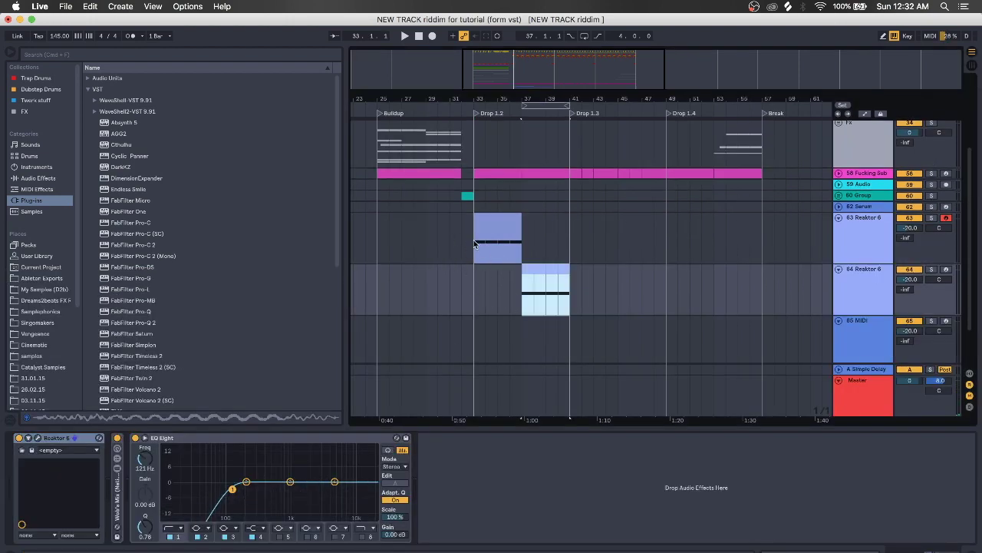
Play the duplicated Reaktor 6 track's clip from bar 37 and open its synth on the sample waveform.
{"action": "left_click", "coordinate": [520, 306]}
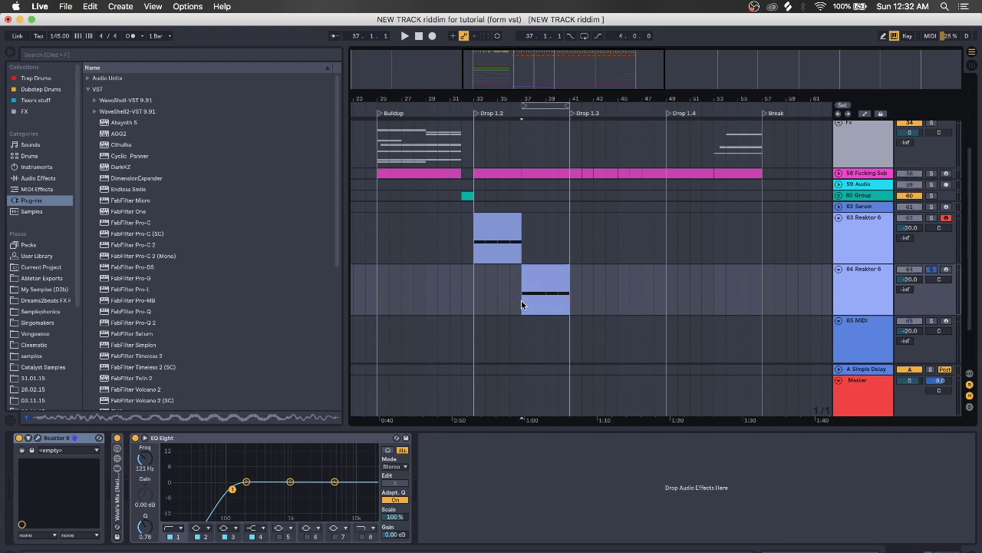
{"action": "key", "text": "space"}
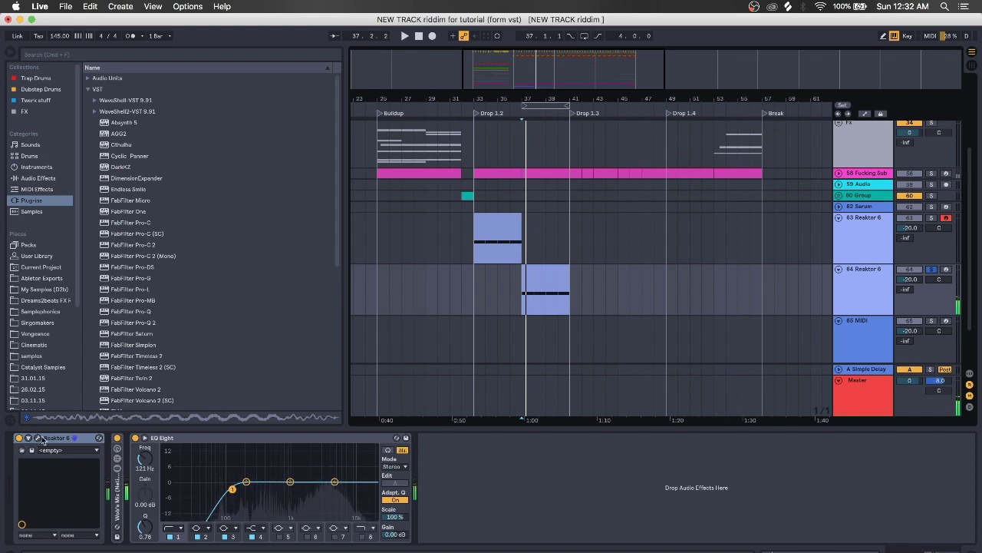
{"action": "key", "text": "super+alt+p"}
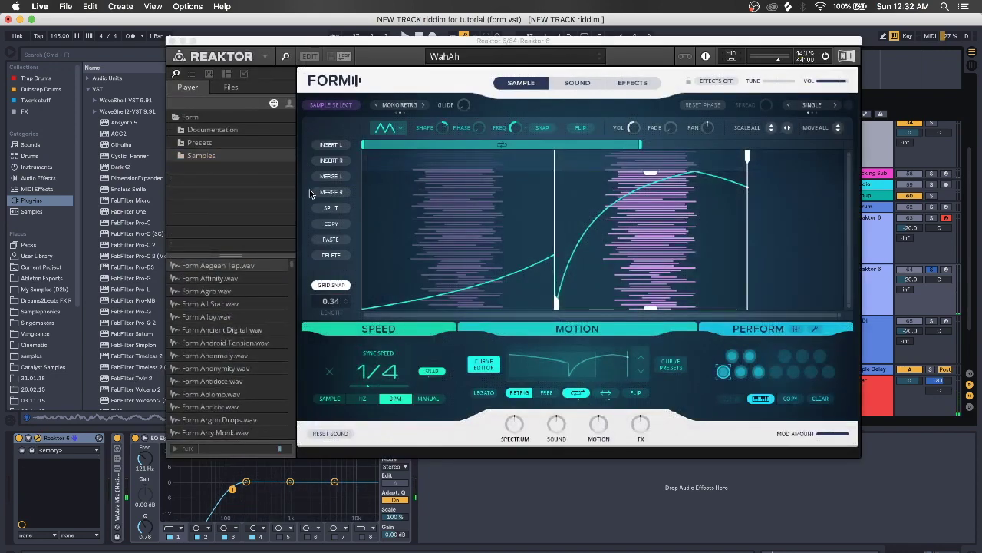
{"action": "left_click", "coordinate": [201, 158]}
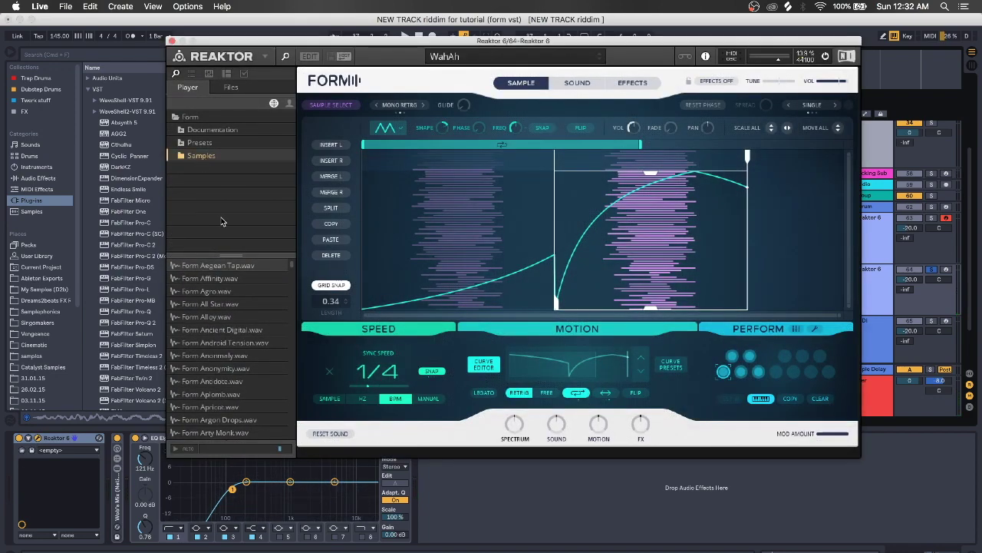
{"action": "left_click", "coordinate": [533, 85]}
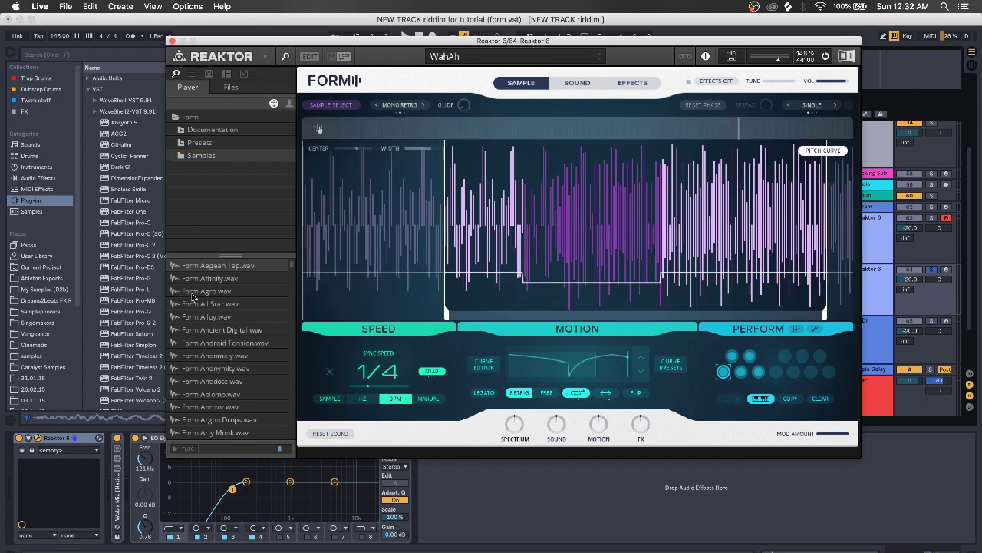
Load the Growl-2 sample from the Growls folder of My Samples into the duplicated Form synth.
{"action": "scroll", "coordinate": [190, 286], "scroll_direction": "down", "scroll_amount": 2}
{"action": "left_click", "coordinate": [88, 89]}
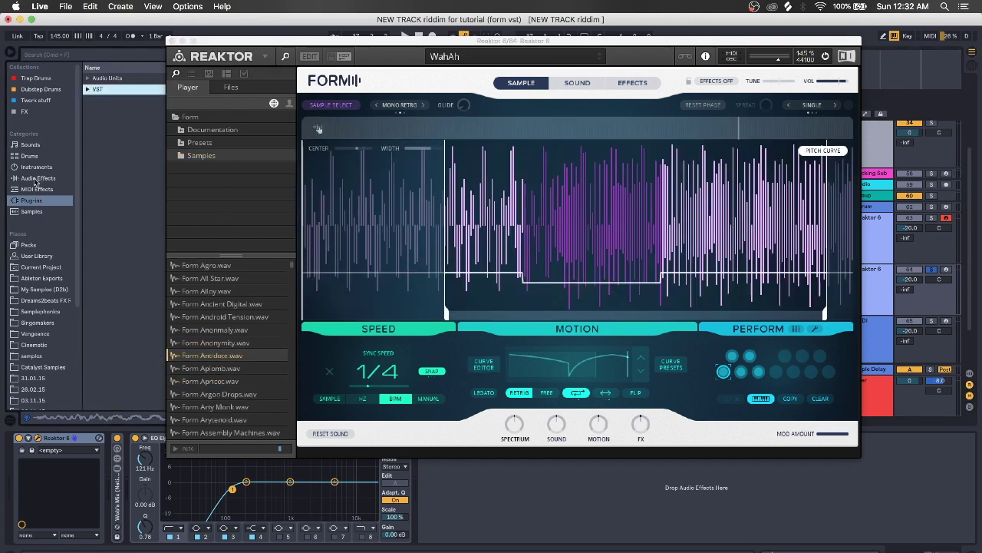
{"action": "left_click", "coordinate": [32, 292]}
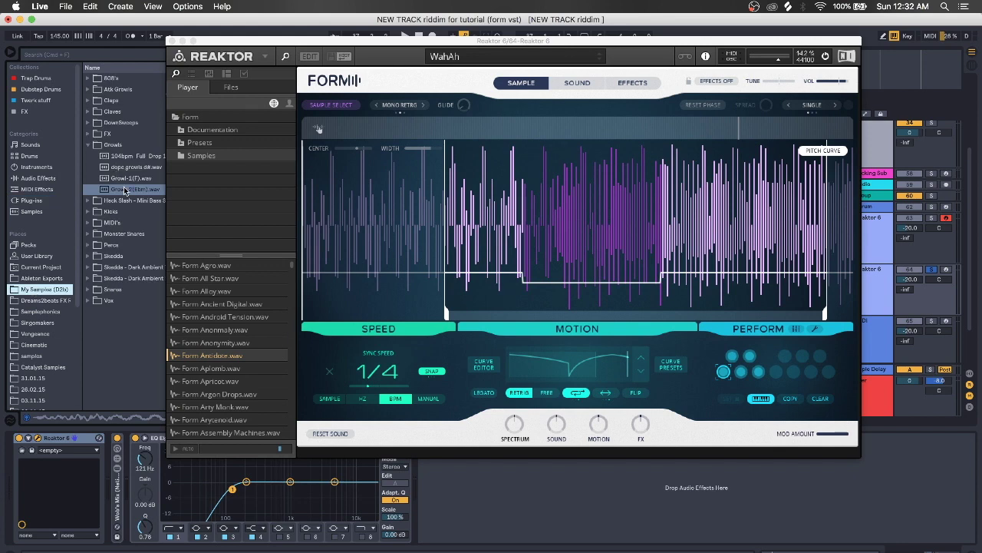
{"action": "left_click", "coordinate": [127, 189]}
{"action": "left_click_drag", "start_coordinate": [127, 189], "coordinate": [509, 245]}
{"action": "left_click", "coordinate": [516, 376]}
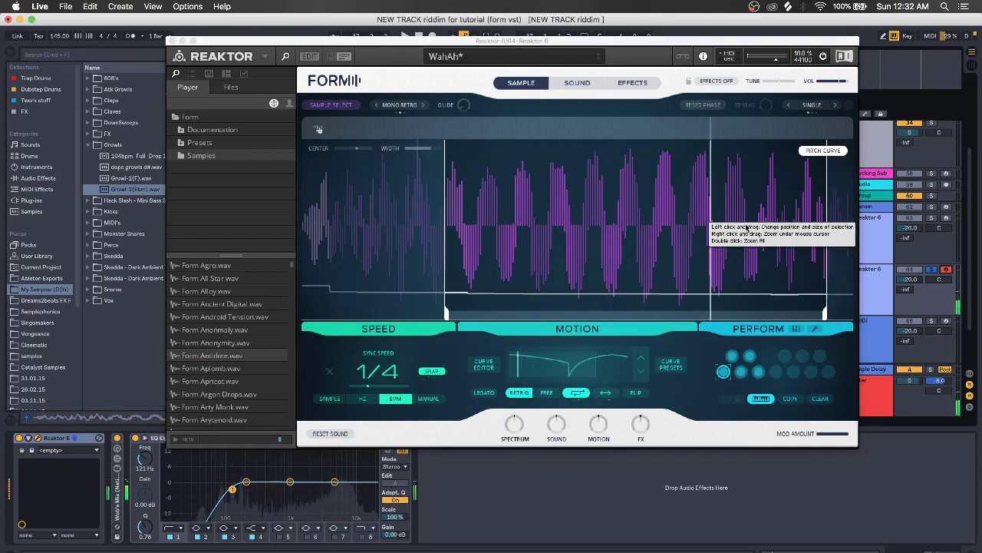
Enable Formant Track for the Form oscillator and Deform in OSC FX, adjusting the Shaper and Deform amounts.
{"action": "left_click", "coordinate": [578, 82]}
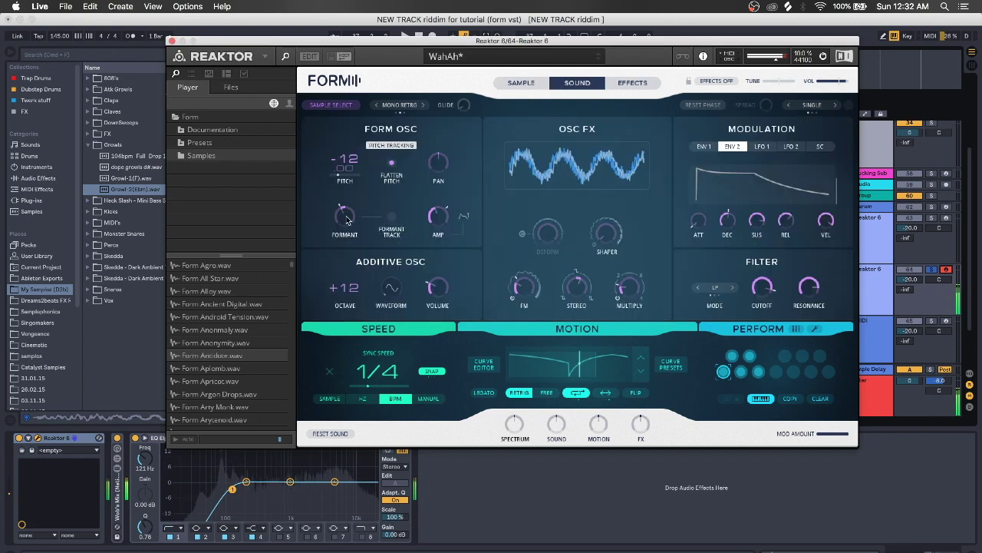
{"action": "left_click", "coordinate": [389, 217]}
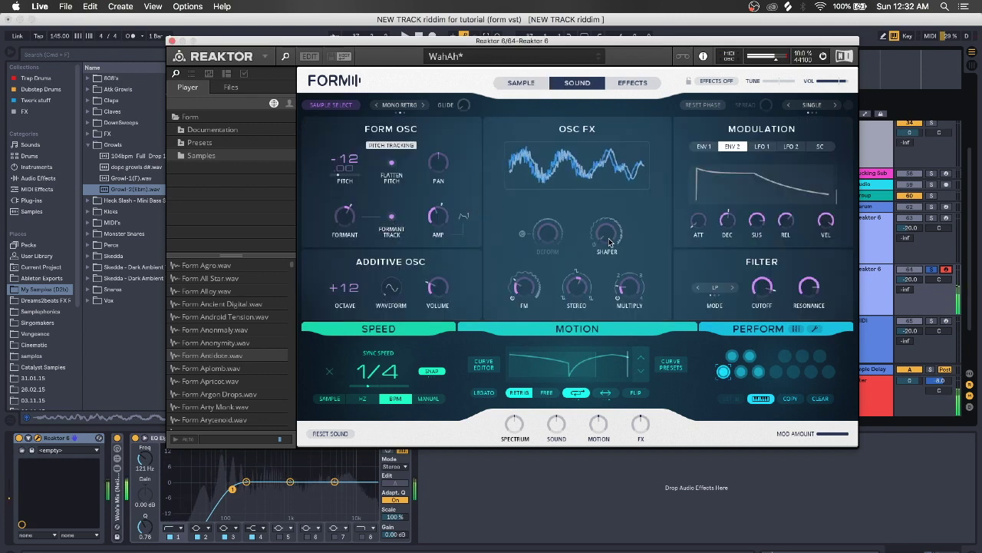
{"action": "left_click_drag", "start_coordinate": [606, 232], "coordinate": [605, 198]}
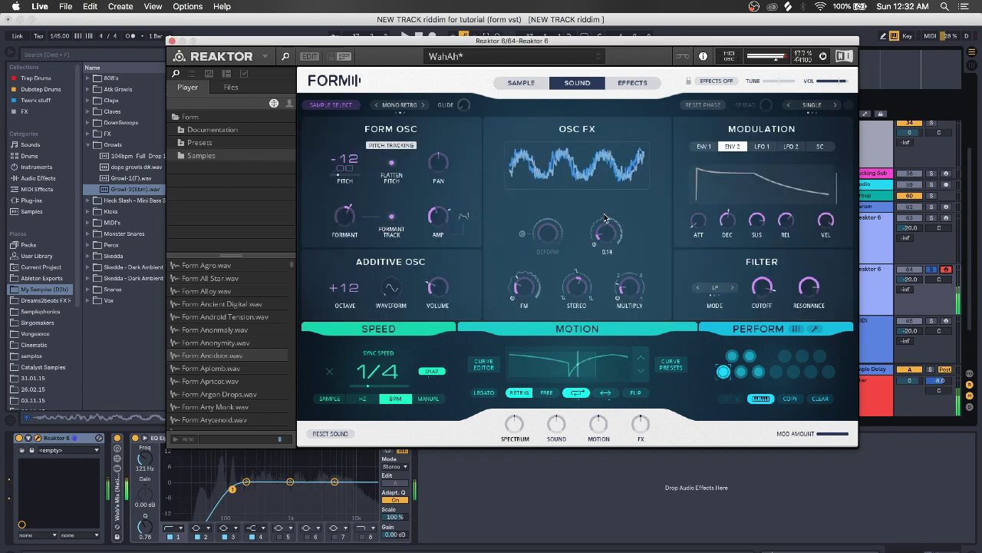
{"action": "left_click", "coordinate": [522, 233]}
{"action": "left_click_drag", "start_coordinate": [548, 244], "coordinate": [548, 233]}
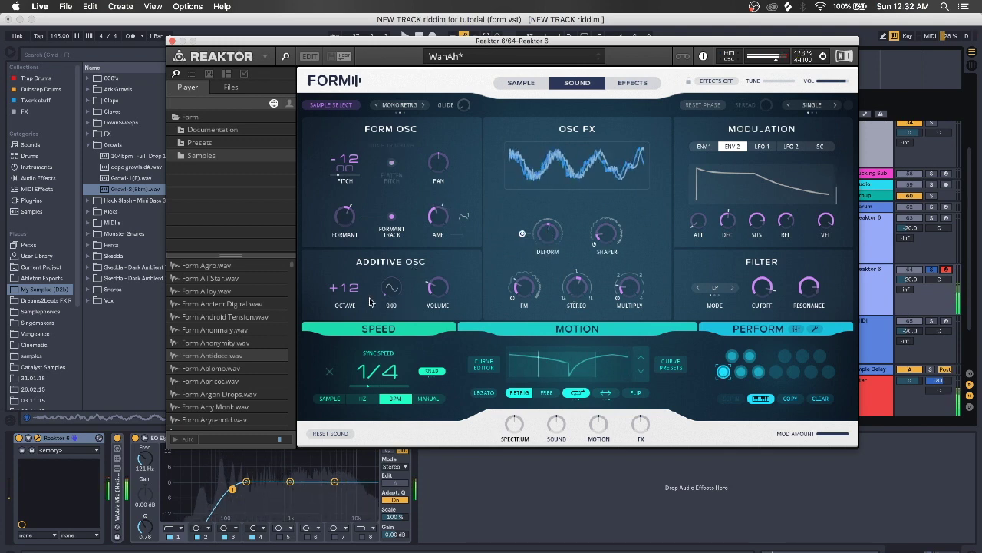
Set the motion's sync speed to 1/16.
{"action": "mouse_move", "coordinate": [353, 291]}
{"action": "left_mouse_down"}
{"action": "mouse_move", "coordinate": [351, 340]}
{"action": "mouse_move", "coordinate": [360, 261]}
{"action": "mouse_move", "coordinate": [357, 317]}
{"action": "mouse_move", "coordinate": [357, 292]}
{"action": "left_mouse_up"}
{"action": "left_click_drag", "start_coordinate": [382, 368], "coordinate": [377, 387]}
Change the first motion curve segment to an unflipped S-curve and lower its Shape amount to invert the bend.
{"action": "left_click", "coordinate": [482, 364]}
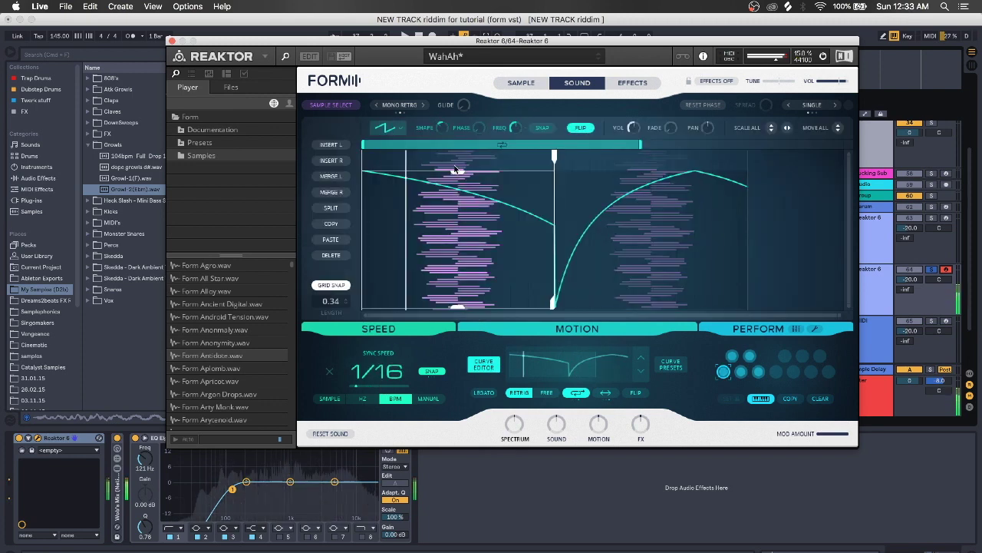
{"action": "left_click_drag", "start_coordinate": [442, 129], "coordinate": [460, 195]}
{"action": "left_click", "coordinate": [581, 127]}
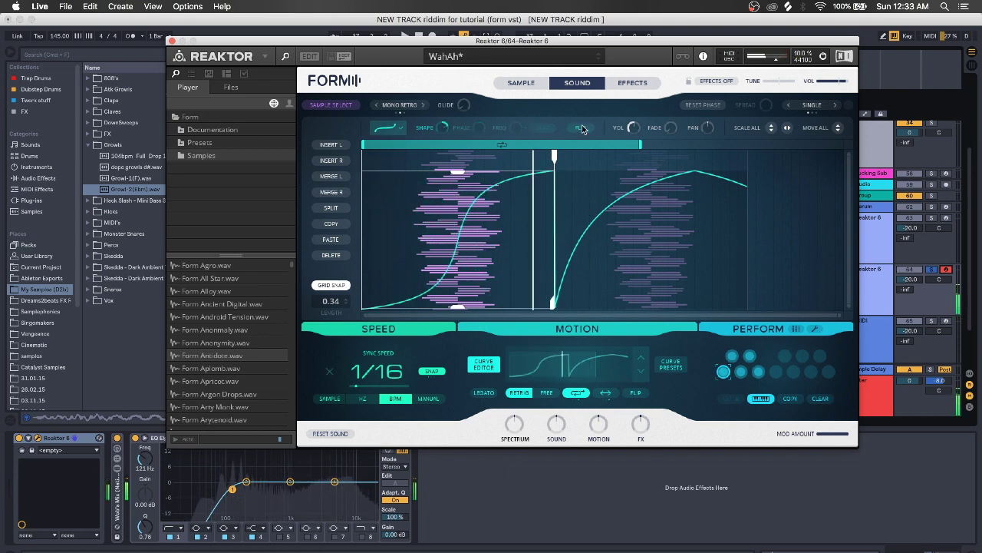
{"action": "left_click_drag", "start_coordinate": [442, 129], "coordinate": [443, 204]}
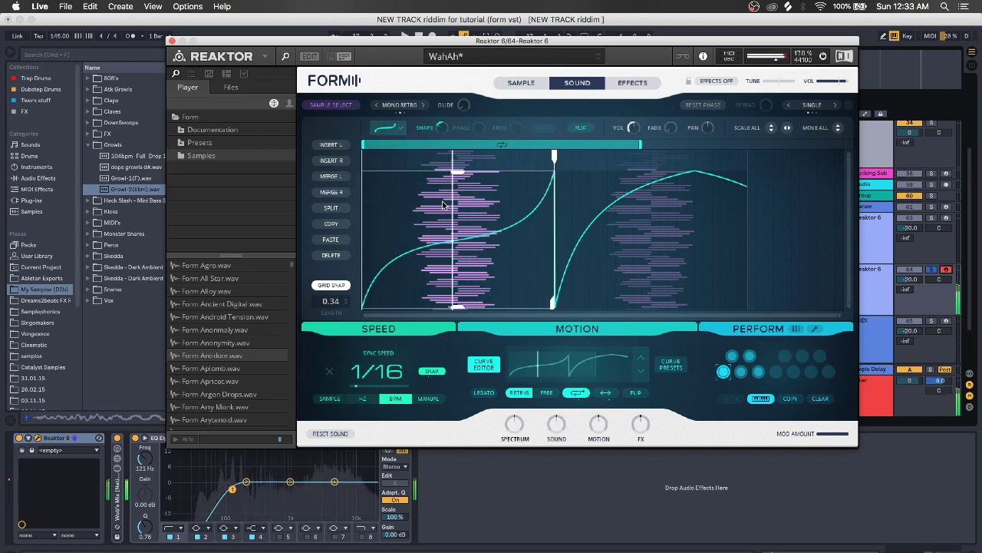
Split the first segment and give its second half a flipped multi-cycle sine shape with a reduced frequency.
{"action": "left_click", "coordinate": [331, 207]}
{"action": "left_click", "coordinate": [498, 177]}
{"action": "left_click", "coordinate": [388, 128]}
{"action": "left_click", "coordinate": [393, 222]}
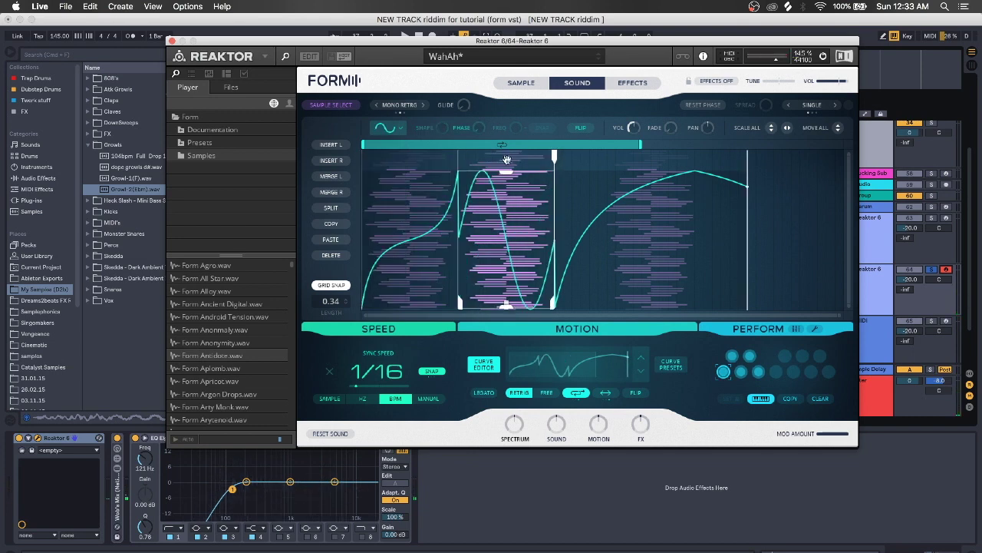
{"action": "left_click_drag", "start_coordinate": [514, 127], "coordinate": [514, 128]}
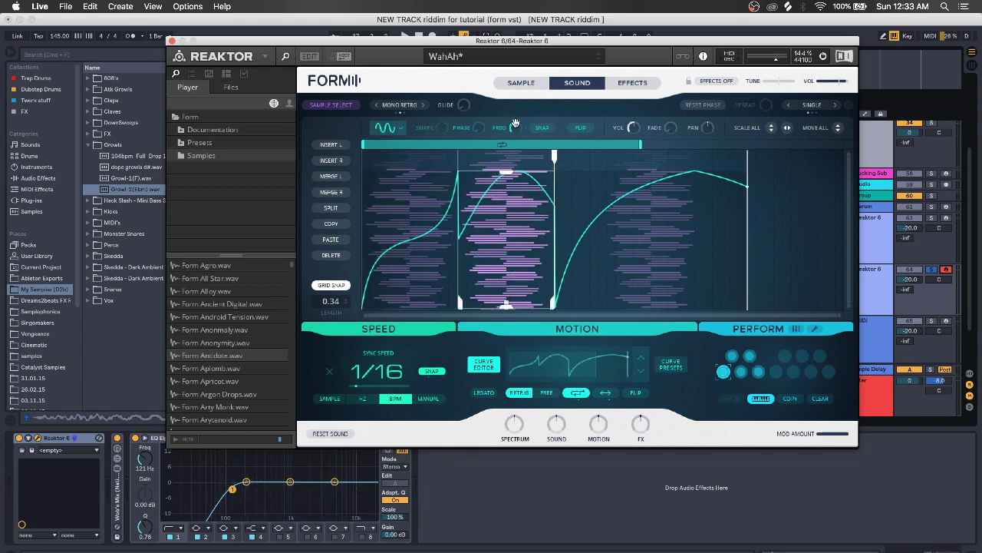
{"action": "left_click", "coordinate": [580, 128]}
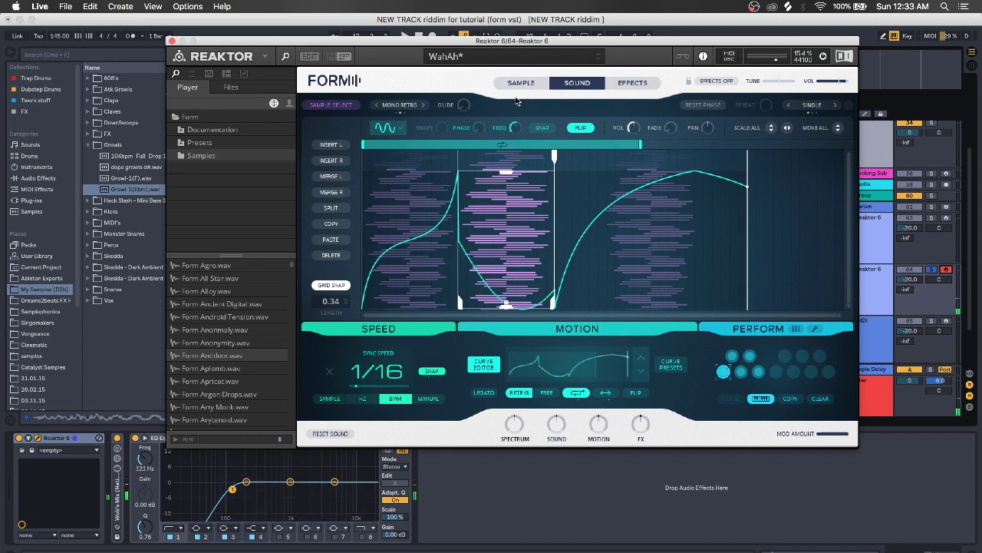
Raise the sine frequency of the second motion curve segment and give the last segment an S-curve with an adjusted Shape amount.
{"action": "left_click_drag", "start_coordinate": [516, 101], "coordinate": [518, 156]}
{"action": "left_click_drag", "start_coordinate": [525, 86], "coordinate": [533, 66]}
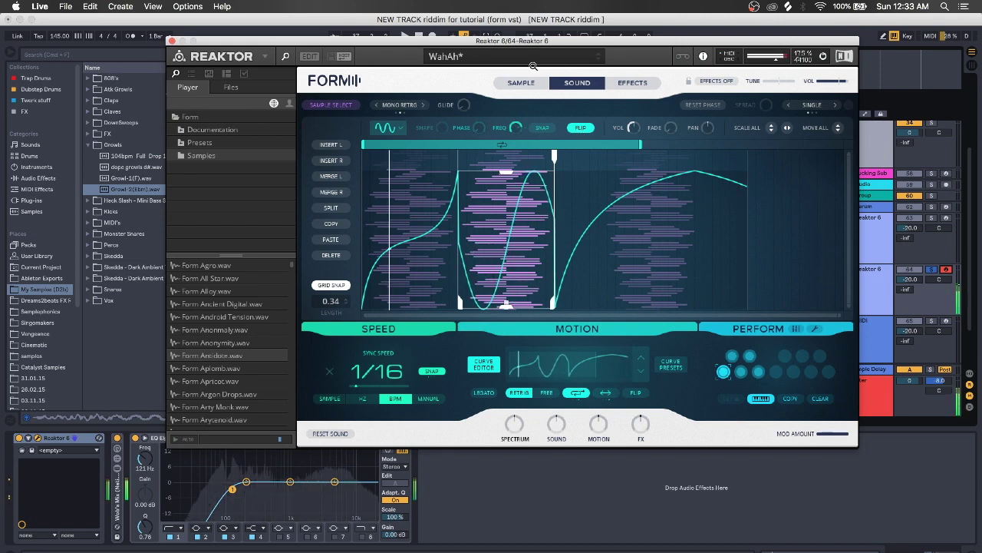
{"action": "left_click", "coordinate": [617, 212]}
{"action": "left_click", "coordinate": [401, 127]}
{"action": "left_click", "coordinate": [386, 197]}
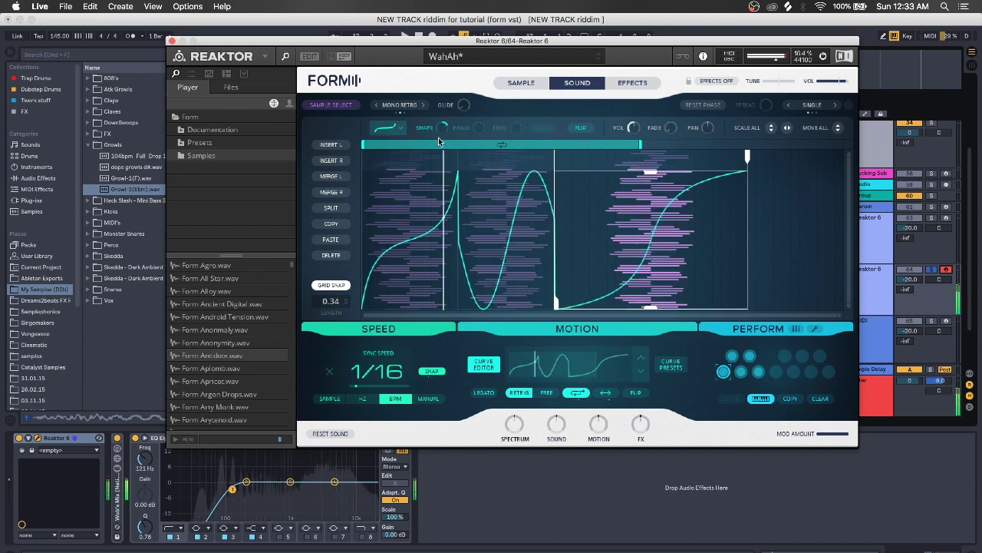
{"action": "left_click_drag", "start_coordinate": [440, 133], "coordinate": [488, 160]}
Limit the first curve segment to the upper half of the sample range and move the narrowed second segment to the lower part.
{"action": "left_click", "coordinate": [503, 245]}
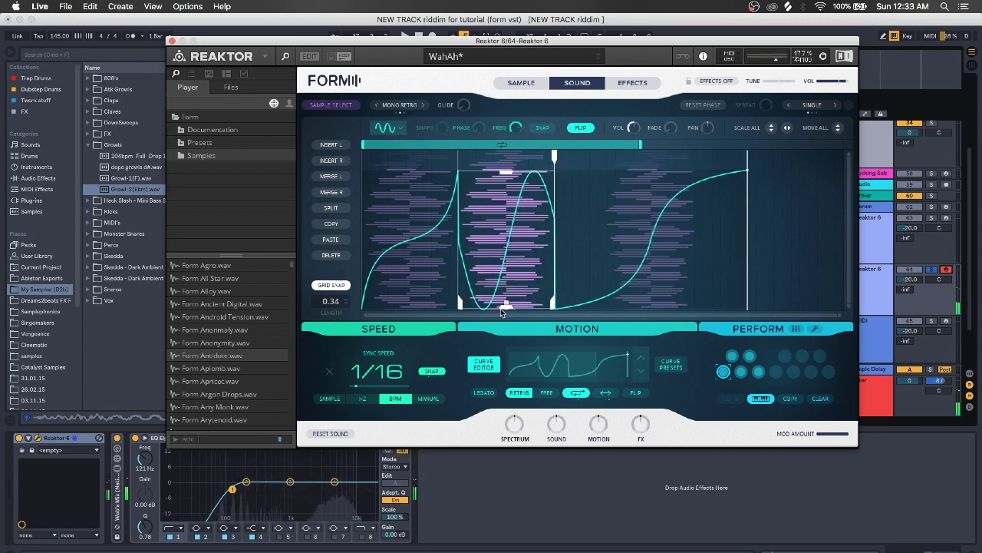
{"action": "left_click_drag", "start_coordinate": [506, 306], "coordinate": [512, 165]}
{"action": "left_click", "coordinate": [416, 258]}
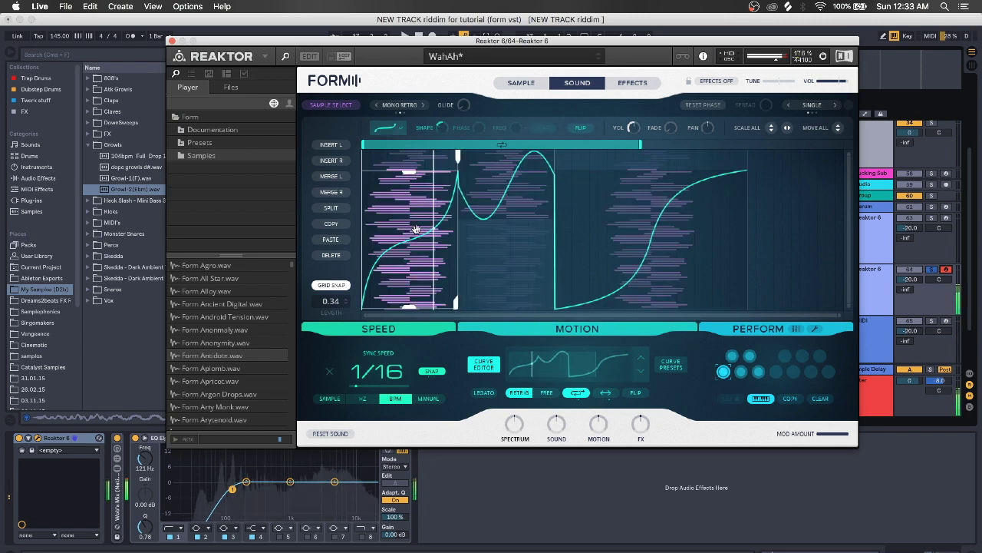
{"action": "left_click_drag", "start_coordinate": [416, 261], "coordinate": [415, 241]}
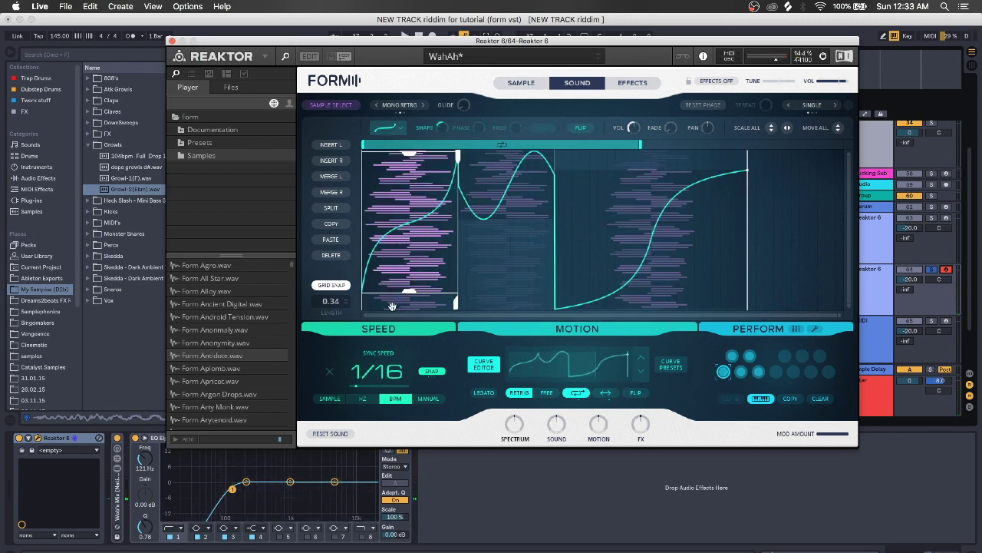
{"action": "left_click", "coordinate": [466, 245]}
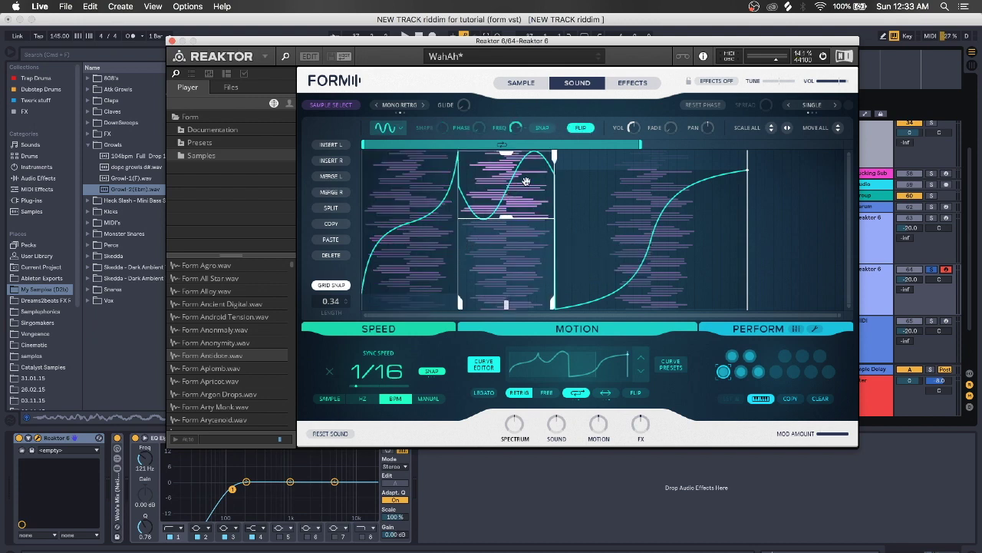
{"action": "left_click_drag", "start_coordinate": [520, 188], "coordinate": [524, 283]}
{"action": "left_click", "coordinate": [422, 219]}
{"action": "mouse_move", "coordinate": [422, 219]}
{"action": "left_mouse_down"}
{"action": "mouse_move", "coordinate": [424, 259]}
{"action": "mouse_move", "coordinate": [424, 201]}
{"action": "left_mouse_up"}
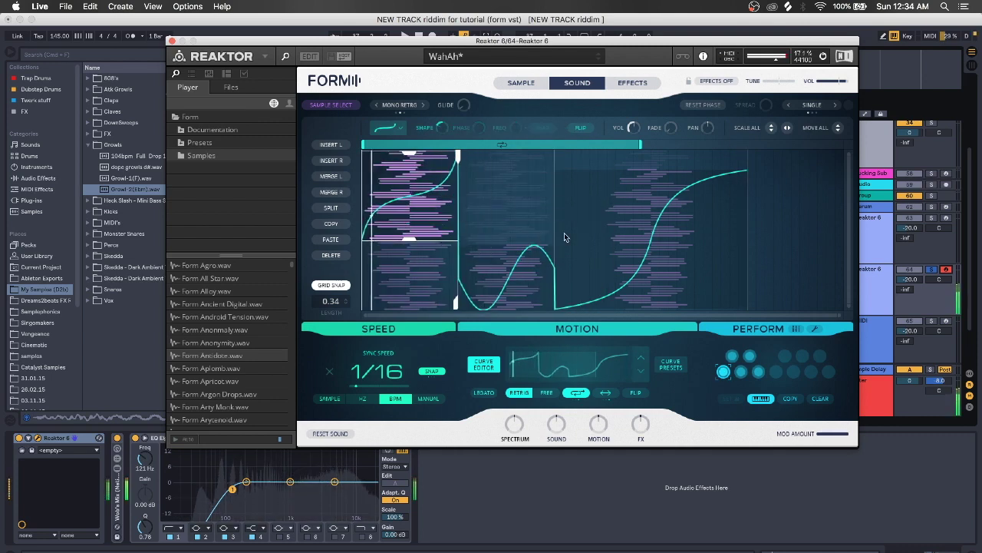
Narrow the last curve segment to the middle of the sample range and give it a flipped triangle shape with a lower Shape amount.
{"action": "left_click", "coordinate": [586, 231]}
{"action": "left_click_drag", "start_coordinate": [651, 307], "coordinate": [693, 302]}
{"action": "left_click", "coordinate": [388, 127]}
{"action": "left_click", "coordinate": [388, 241]}
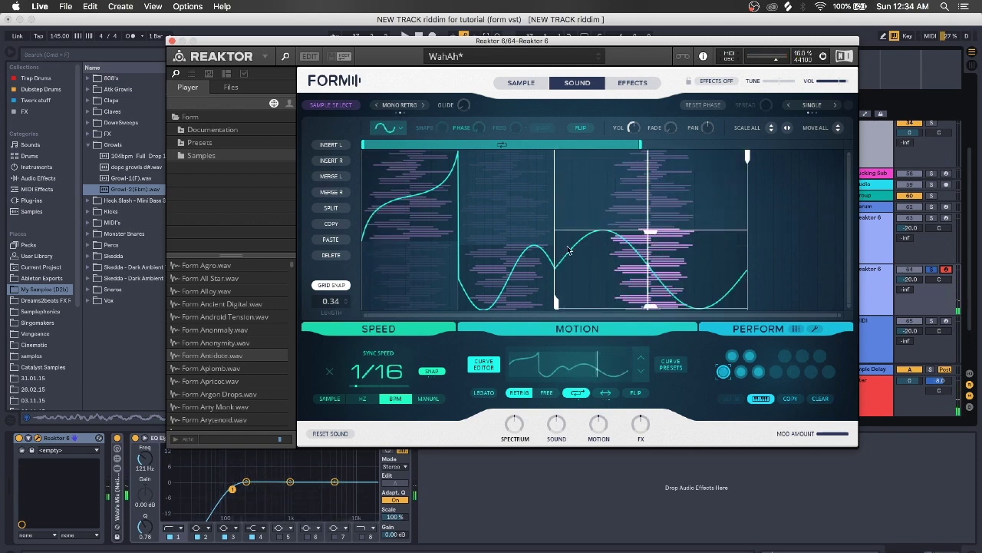
{"action": "left_click", "coordinate": [580, 128]}
{"action": "left_click", "coordinate": [386, 128]}
{"action": "left_click", "coordinate": [396, 207]}
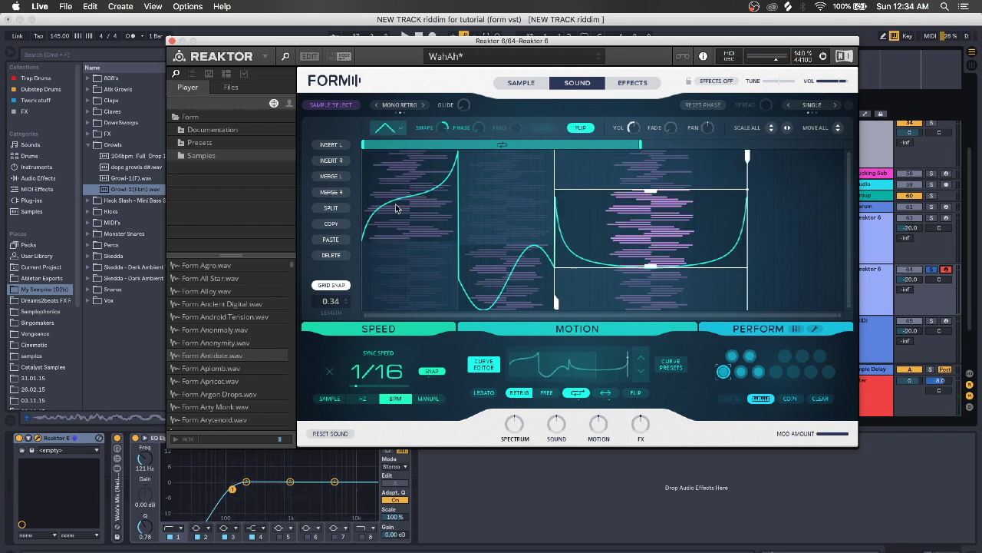
{"action": "left_click_drag", "start_coordinate": [443, 129], "coordinate": [446, 167]}
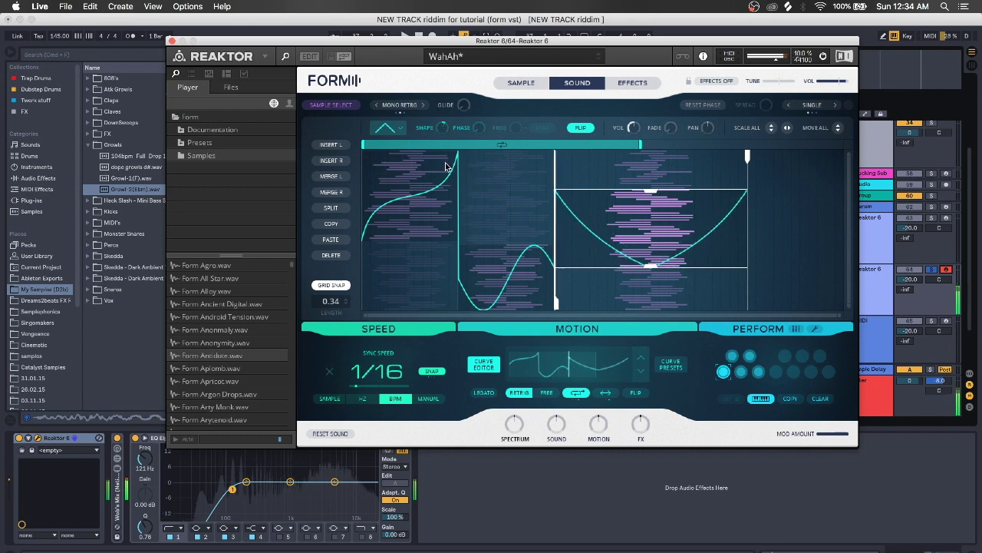
Close the Reaktor window and play the drop unsoloed through the clips of both Reaktor tracks.
{"action": "left_click", "coordinate": [172, 40]}
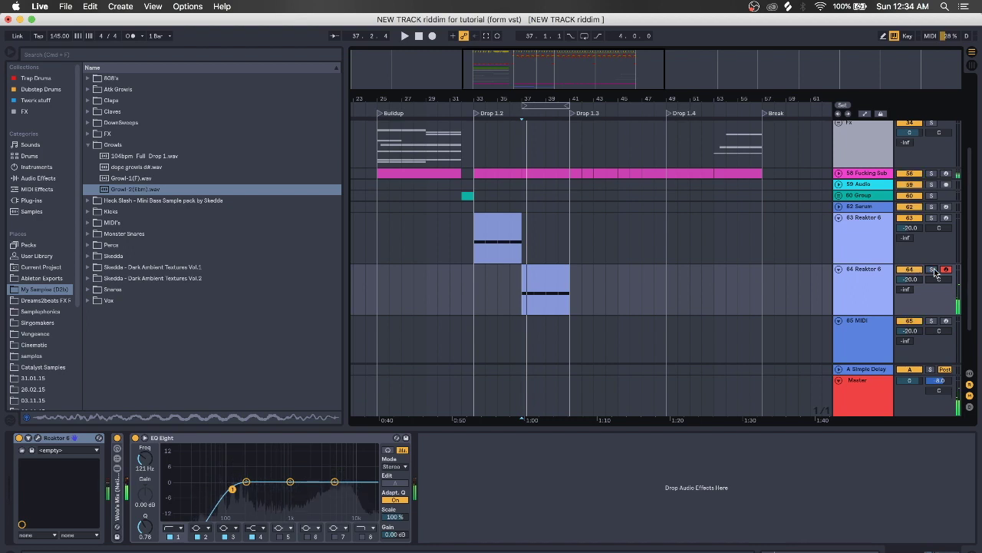
{"action": "left_click", "coordinate": [496, 284]}
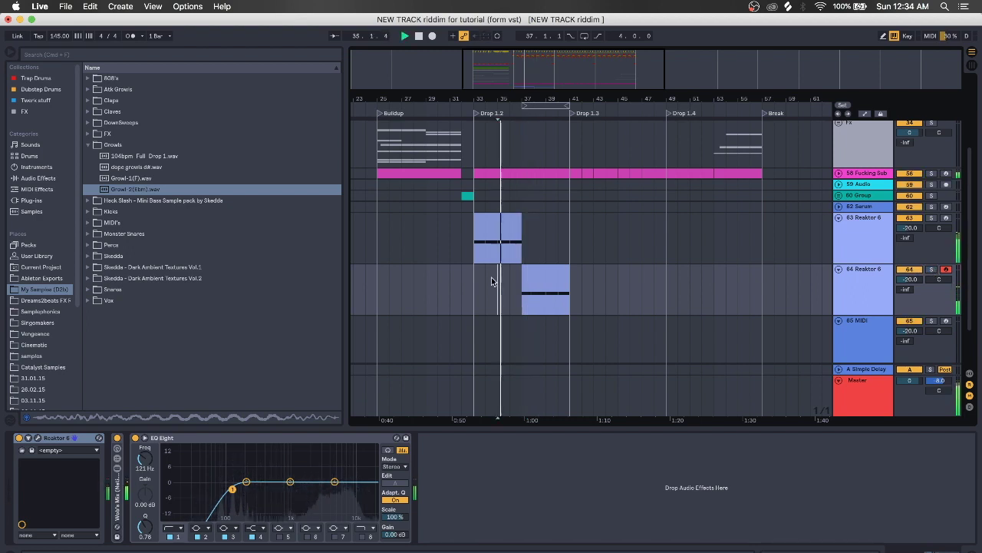
{"action": "left_click", "coordinate": [522, 291]}
{"action": "left_click", "coordinate": [521, 308]}
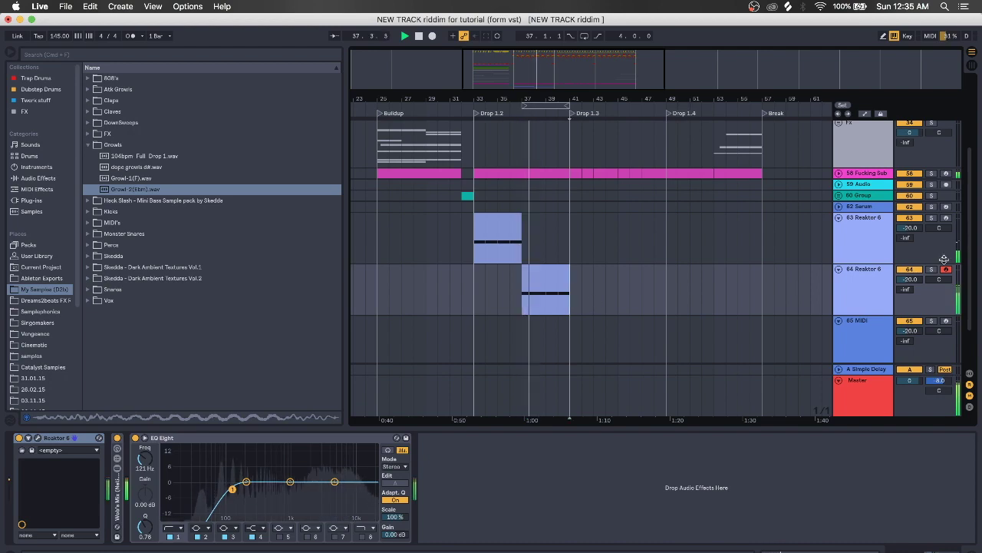
Solo track 64, reduce its motion curve to two segments, and centre the sine segment in the sample range with Flip off.
{"action": "left_click", "coordinate": [930, 270]}
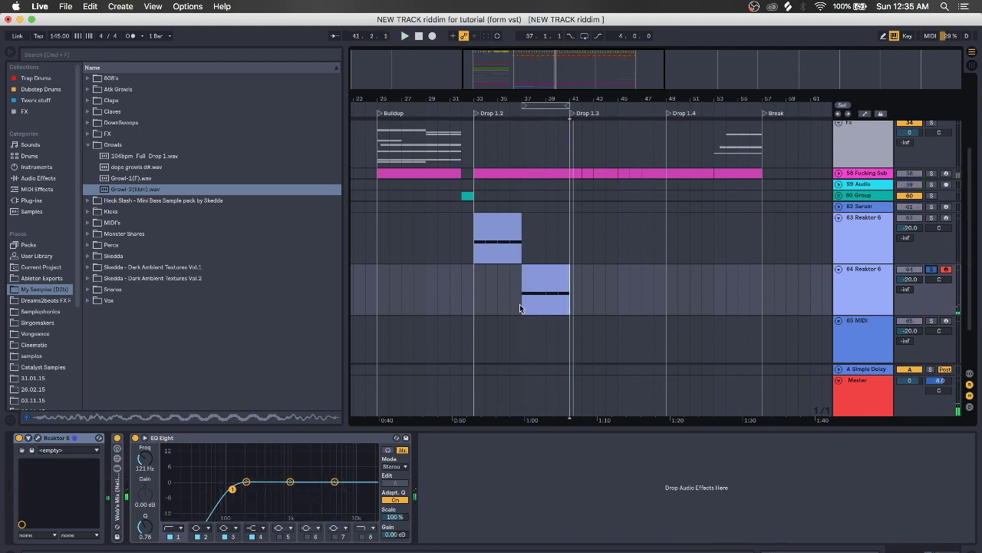
{"action": "left_click", "coordinate": [37, 437]}
{"action": "left_click_drag", "start_coordinate": [516, 255], "coordinate": [516, 164]}
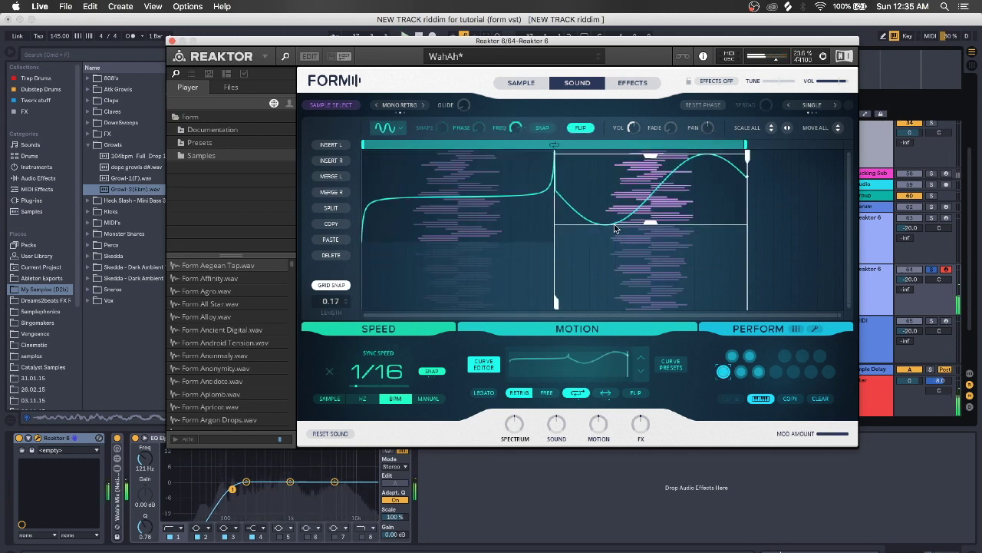
{"action": "left_click_drag", "start_coordinate": [614, 228], "coordinate": [614, 267]}
{"action": "left_click", "coordinate": [582, 129]}
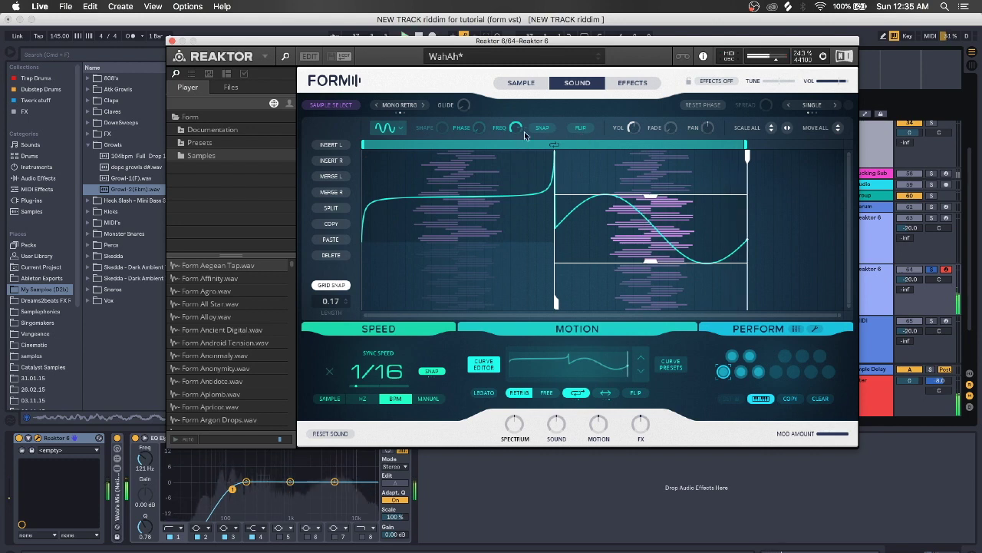
Align the track 64 clip with the track 63 clip at bar 33 and shorten the notes in both to half a bar.
{"action": "key", "text": "super+alt+p"}
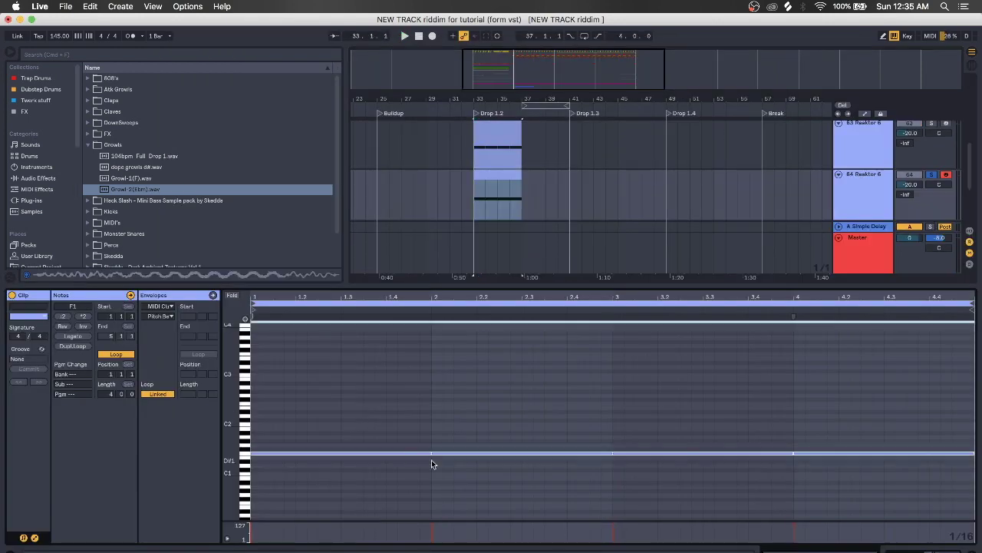
{"action": "left_click_drag", "start_coordinate": [431, 454], "coordinate": [345, 454]}
{"action": "double_click", "coordinate": [491, 129]}
{"action": "key", "text": "super+a"}
{"action": "left_click_drag", "start_coordinate": [431, 452], "coordinate": [340, 452]}
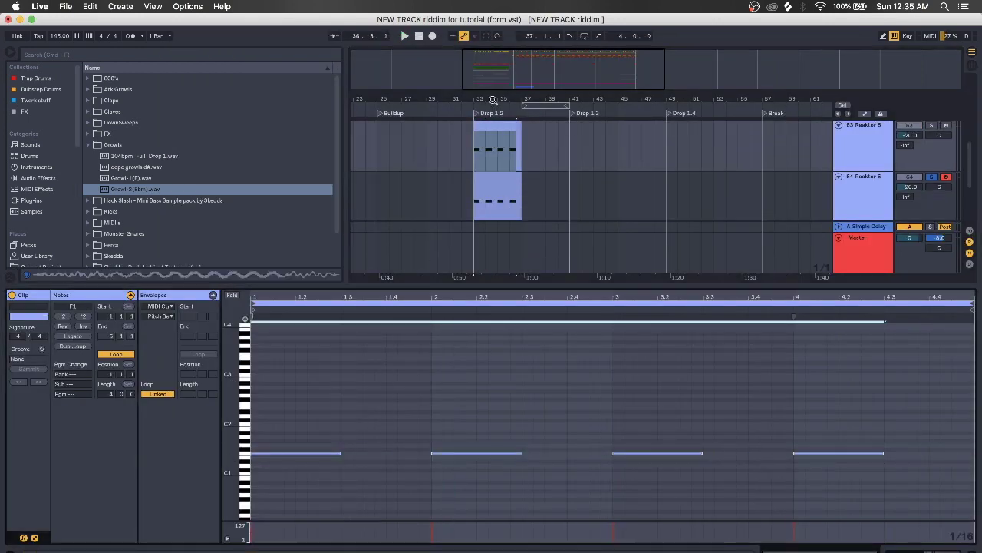
Shift the track 63 clip half a bar later so its notes alternate with those on track 64.
{"action": "left_click_drag", "start_coordinate": [493, 100], "coordinate": [493, 128]}
{"action": "scroll", "coordinate": [470, 146], "scroll_direction": "up", "scroll_amount": 3}
{"action": "mouse_move", "coordinate": [469, 171]}
{"action": "left_mouse_down"}
{"action": "mouse_move", "coordinate": [484, 177]}
{"action": "mouse_move", "coordinate": [452, 182]}
{"action": "left_mouse_up"}
{"action": "scroll", "coordinate": [455, 179], "scroll_direction": "up", "scroll_amount": 3}
{"action": "left_click", "coordinate": [383, 184]}
{"action": "scroll", "coordinate": [939, 163], "scroll_direction": "down", "scroll_amount": 3}
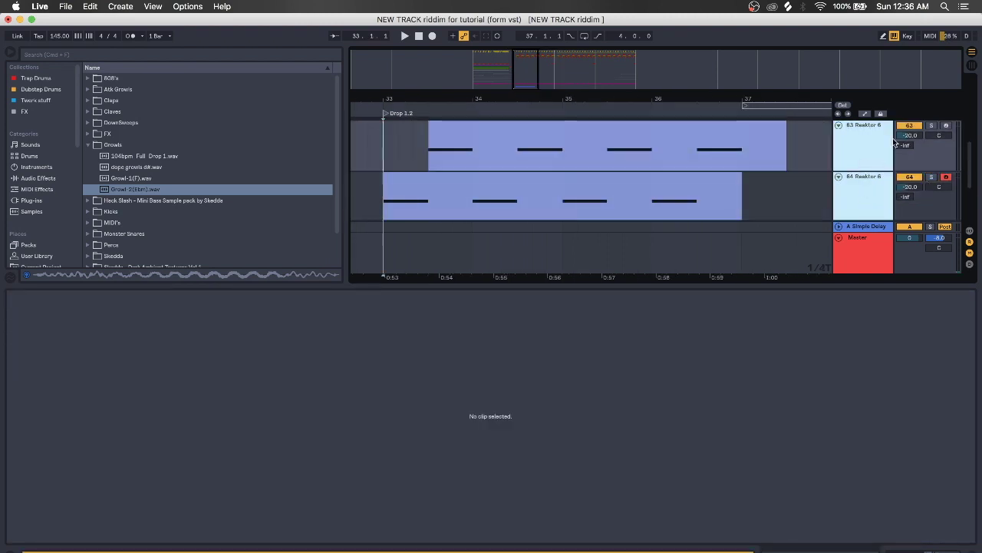
Raise the volume of both Reaktor tracks to -15.8 dB and play them soloed from bar 33.
{"action": "left_click", "coordinate": [473, 163]}
{"action": "double_click", "coordinate": [379, 143]}
{"action": "key", "text": "space"}
{"action": "scroll", "coordinate": [441, 146], "scroll_direction": "down", "scroll_amount": 3}
{"action": "left_click", "coordinate": [866, 181]}
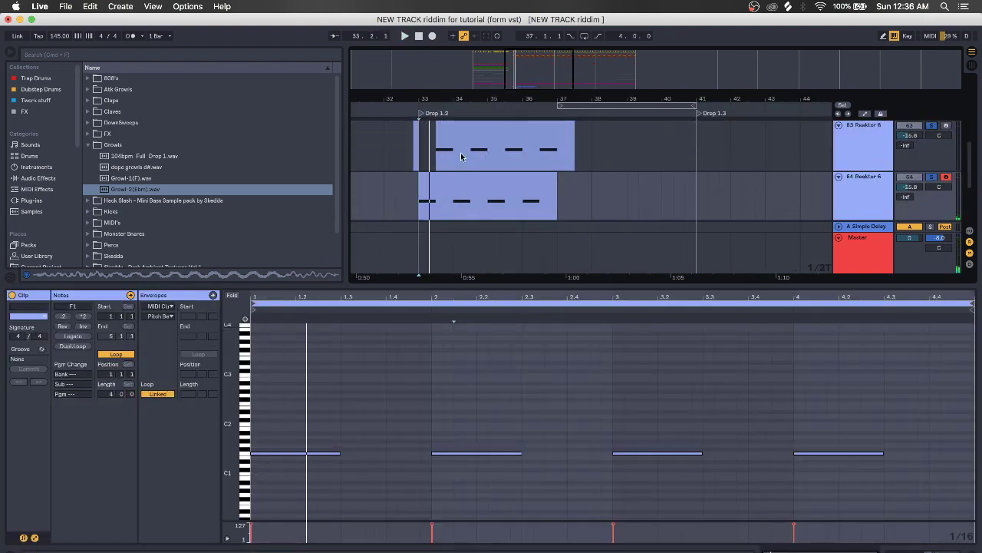
{"action": "left_click", "coordinate": [461, 156]}
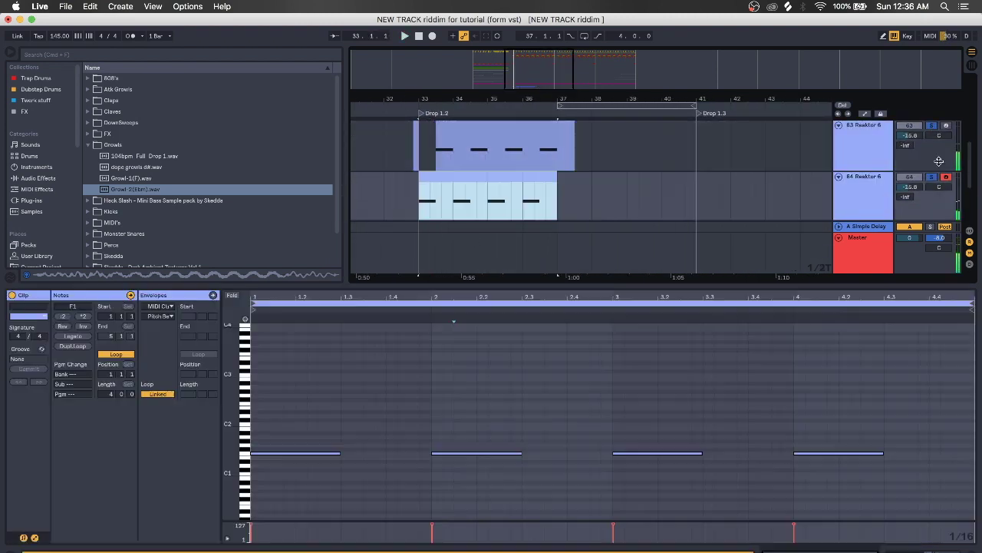
Leave only track 64 soloed and open the main sound settings of its Form synth.
{"action": "left_click", "coordinate": [931, 176]}
{"action": "left_click", "coordinate": [420, 208]}
{"action": "key", "text": "shift+Tab"}
{"action": "key", "text": "super+alt+p"}
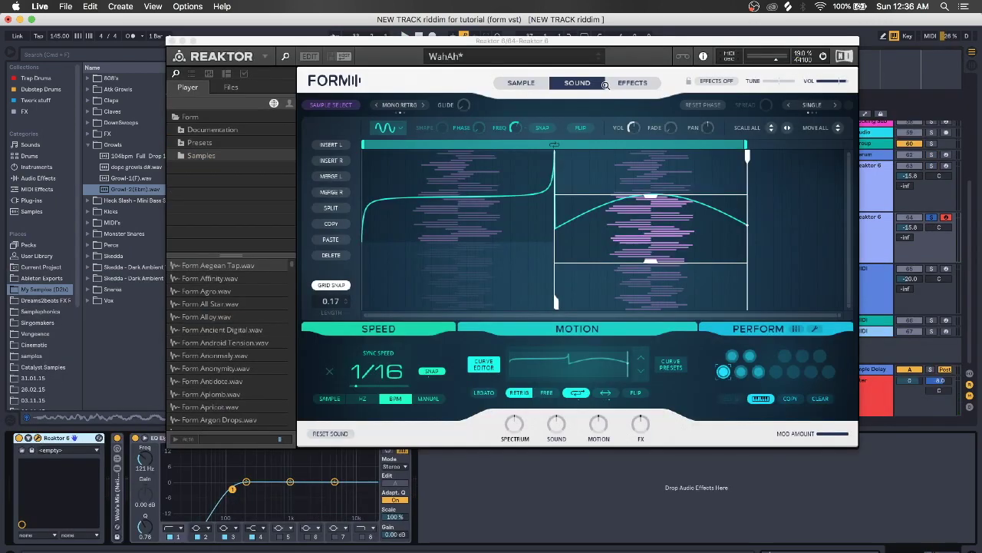
{"action": "left_click", "coordinate": [561, 82]}
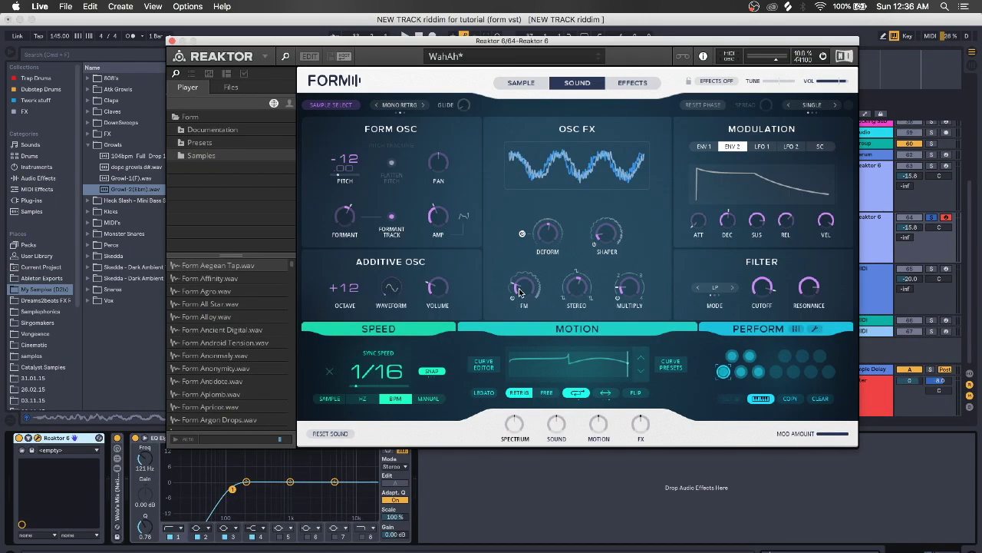
Increase the FM and Shaper amounts, lower Formant to about 0.28, and set the volume of track 64 to -17.0 dB.
{"action": "left_click_drag", "start_coordinate": [349, 221], "coordinate": [353, 231]}
{"action": "key", "text": "space"}
{"action": "left_click_drag", "start_coordinate": [612, 238], "coordinate": [625, 165]}
{"action": "left_click_drag", "start_coordinate": [915, 227], "coordinate": [915, 233]}
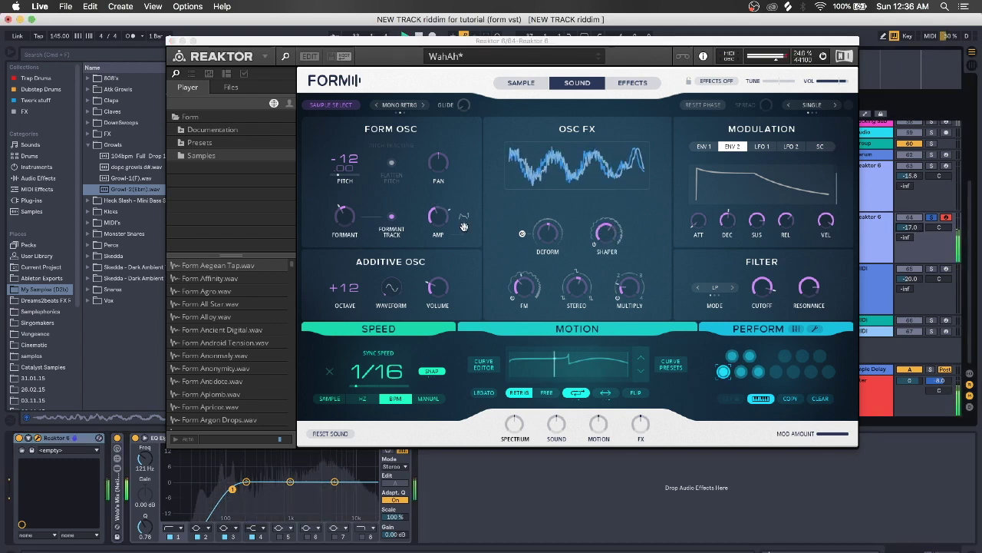
{"action": "left_click_drag", "start_coordinate": [345, 219], "coordinate": [346, 272]}
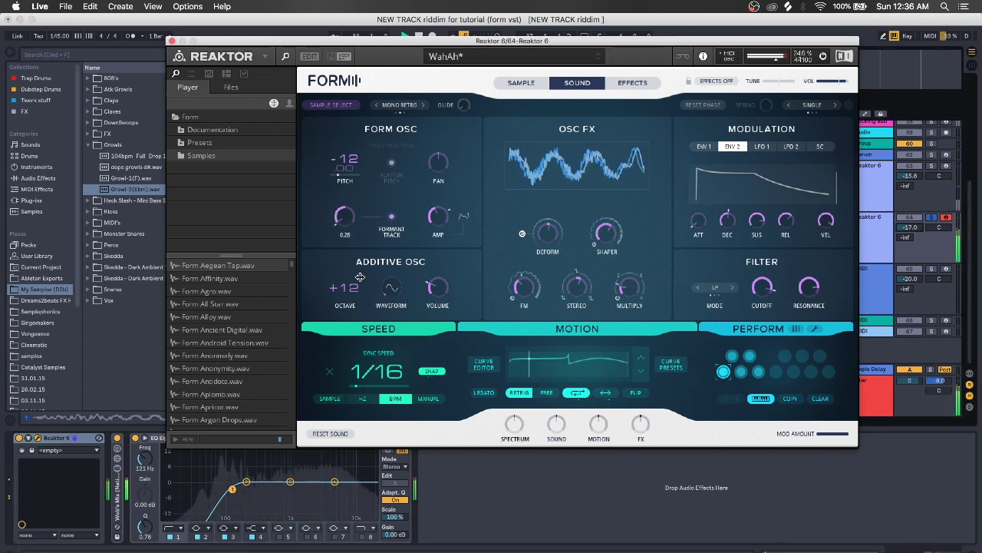
Close the Reaktor window, unsolo track 64, and play the drop from bar 32 to hear both basses in the mix.
{"action": "left_click", "coordinate": [172, 41]}
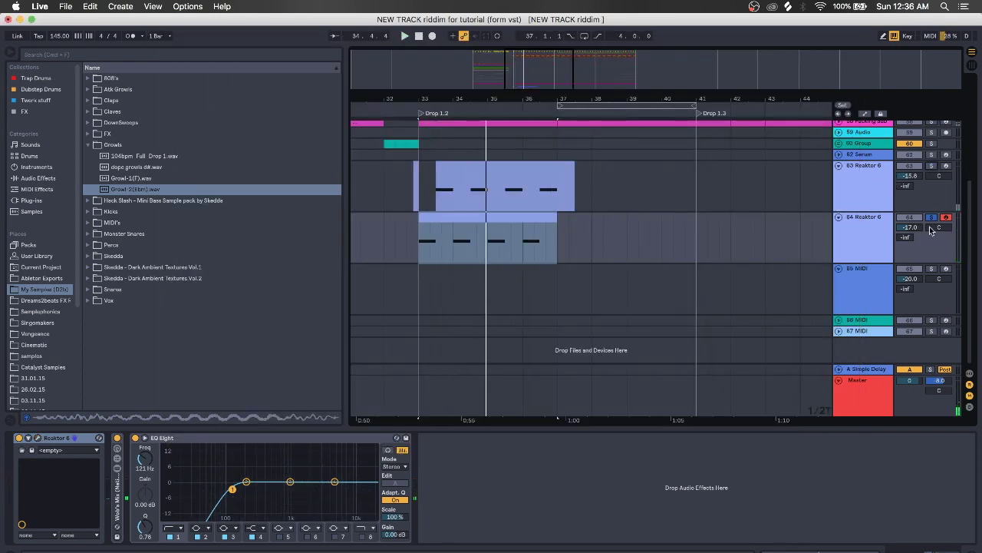
{"action": "left_click", "coordinate": [878, 186]}
{"action": "left_click", "coordinate": [382, 231]}
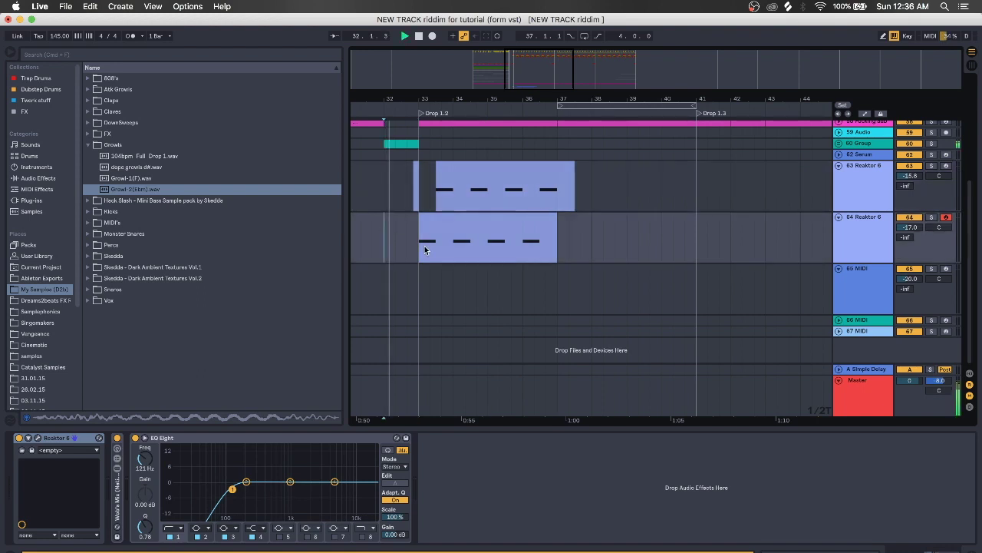
{"action": "left_click_drag", "start_coordinate": [425, 99], "coordinate": [469, 95]}
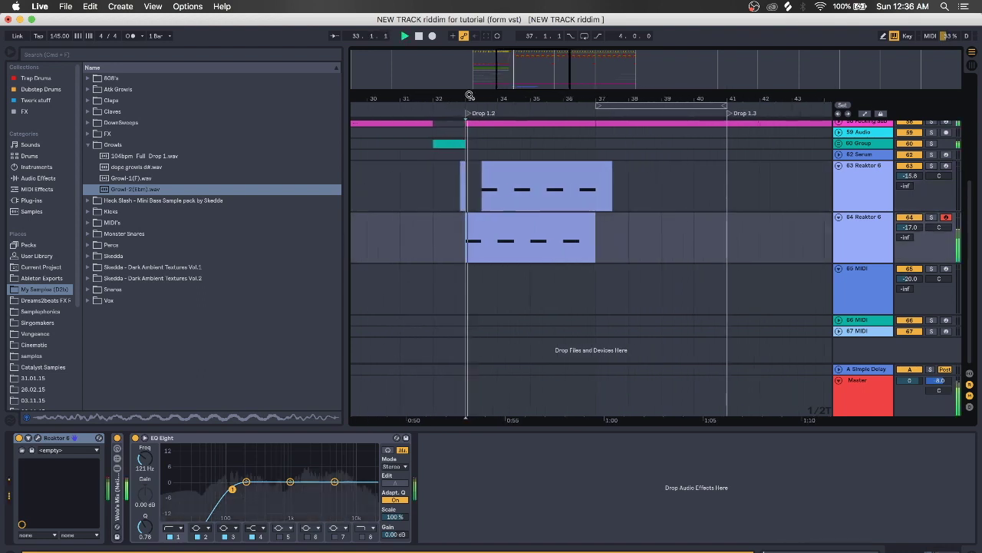
{"action": "left_click", "coordinate": [492, 232]}
{"action": "left_click", "coordinate": [561, 243]}
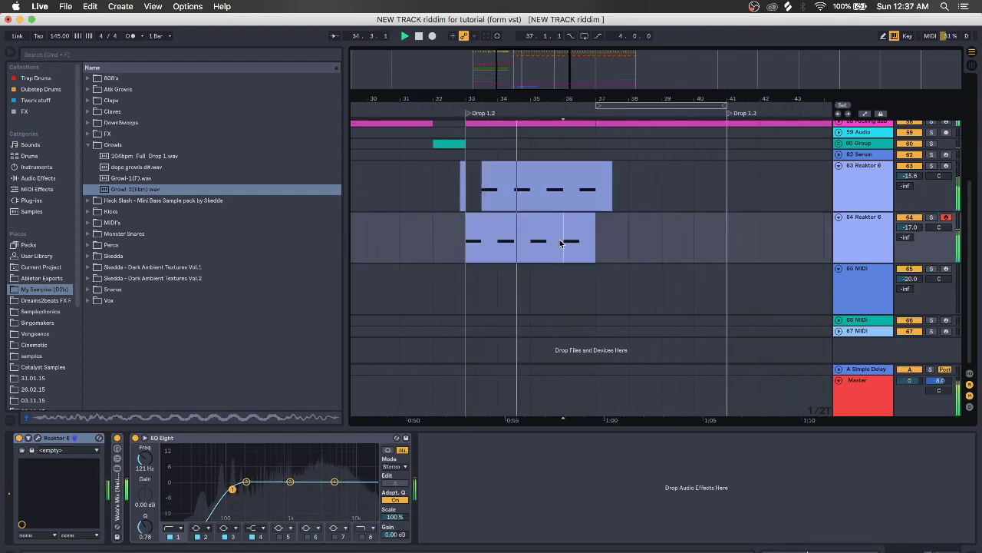
{"action": "left_click", "coordinate": [598, 236]}
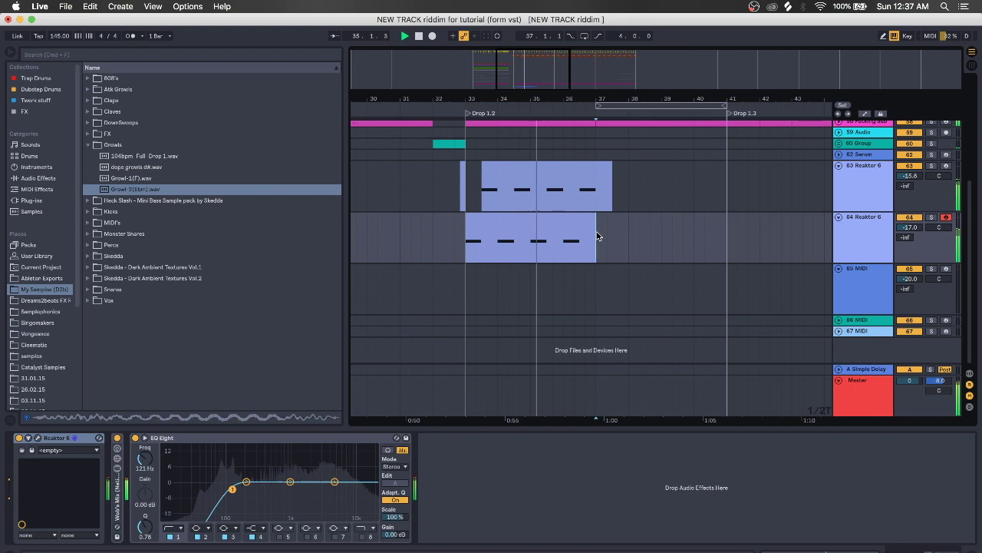
{"action": "left_click", "coordinate": [610, 166]}
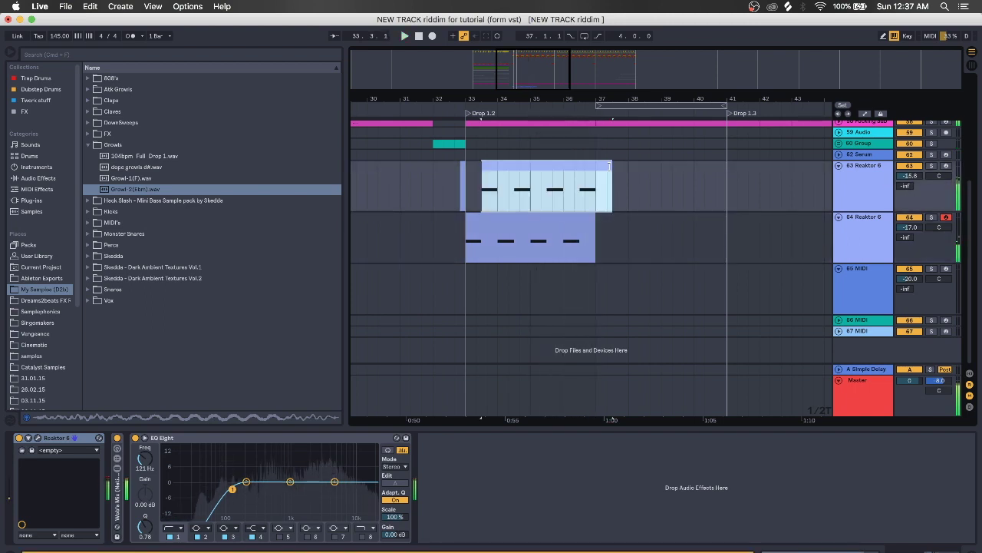
{"action": "left_click", "coordinate": [628, 234]}
{"action": "key", "text": "space"}
{"action": "left_click", "coordinate": [886, 237]}
{"action": "key", "text": "super+shift+t"}
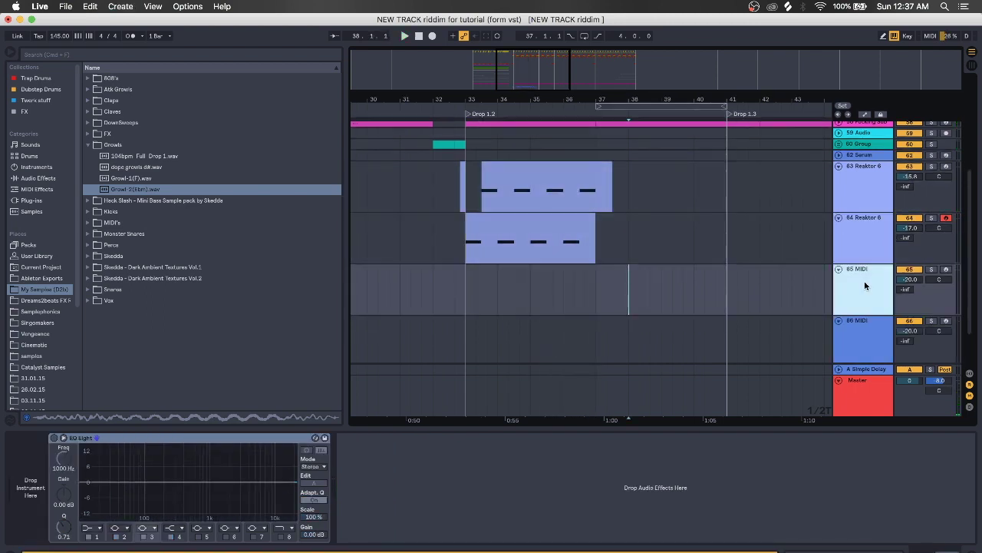
{"action": "key", "text": "super+z"}
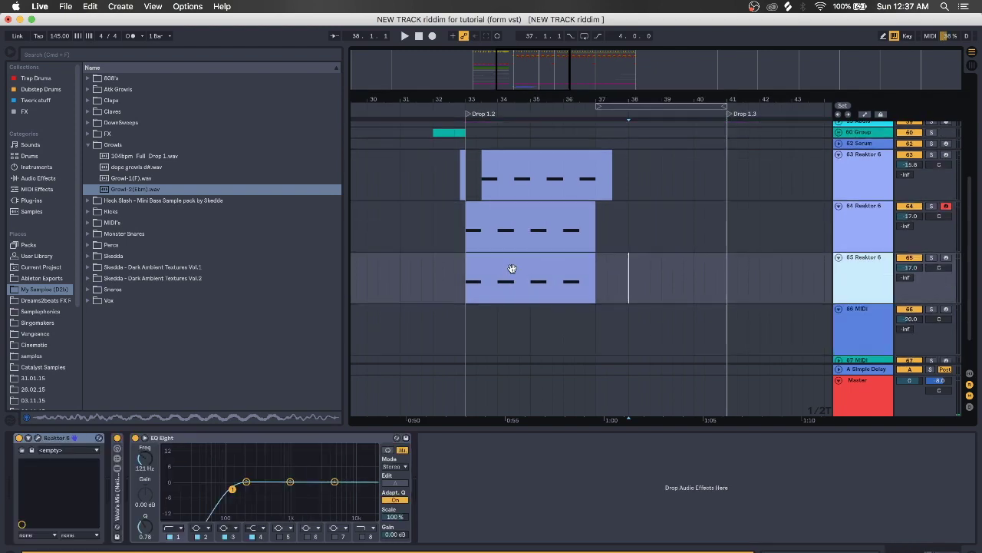
Duplicate track 64, move the copy's clip to bar 37, then solo the copy and open its Reaktor instrument.
{"action": "left_click_drag", "start_coordinate": [513, 268], "coordinate": [643, 280]}
{"action": "left_click", "coordinate": [930, 257]}
{"action": "key", "text": "space"}
{"action": "key", "text": "space"}
{"action": "key", "text": "space"}
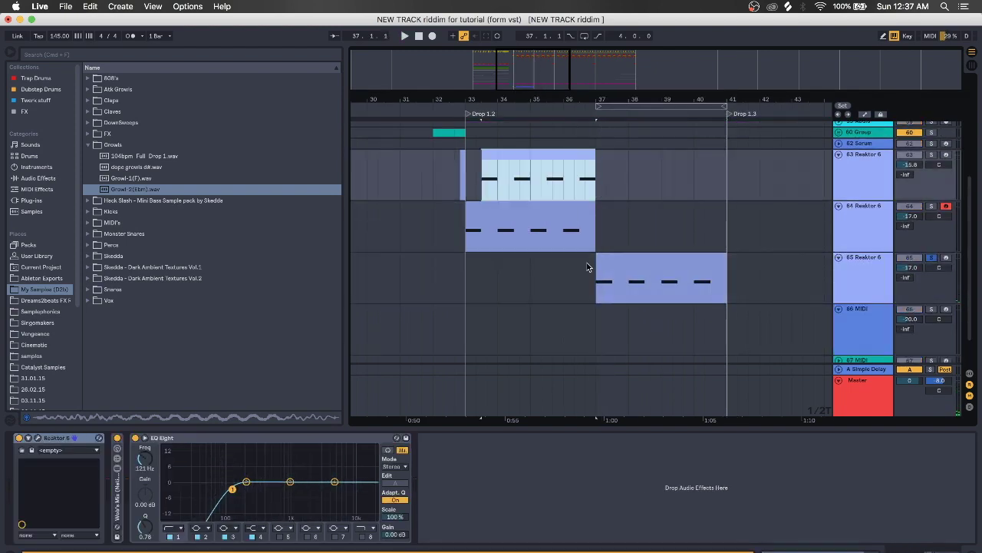
{"action": "left_click", "coordinate": [38, 437]}
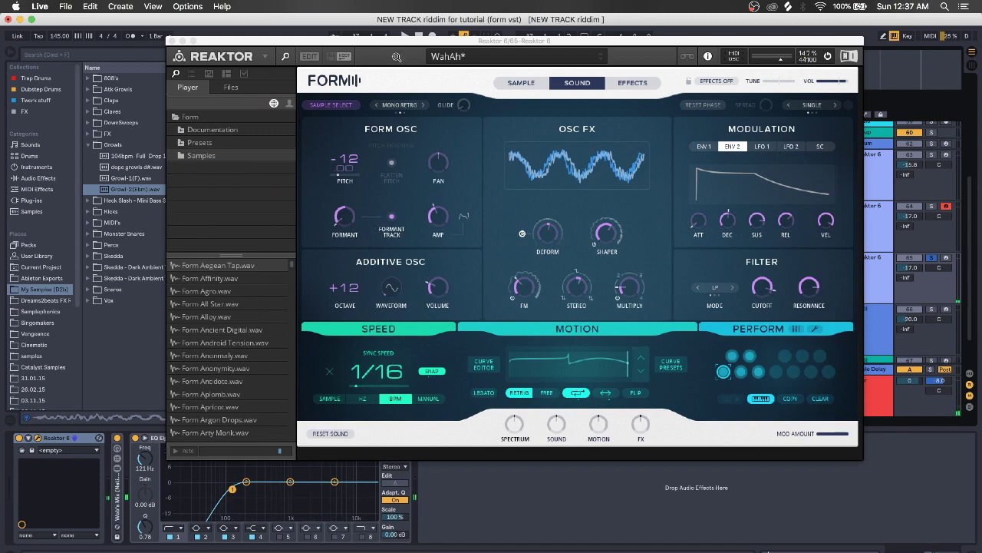
Open the Skedda - Dark Ambient Textures Vol.1 sample folder and audition several of its textures.
{"action": "left_click_drag", "start_coordinate": [398, 42], "coordinate": [486, 35]}
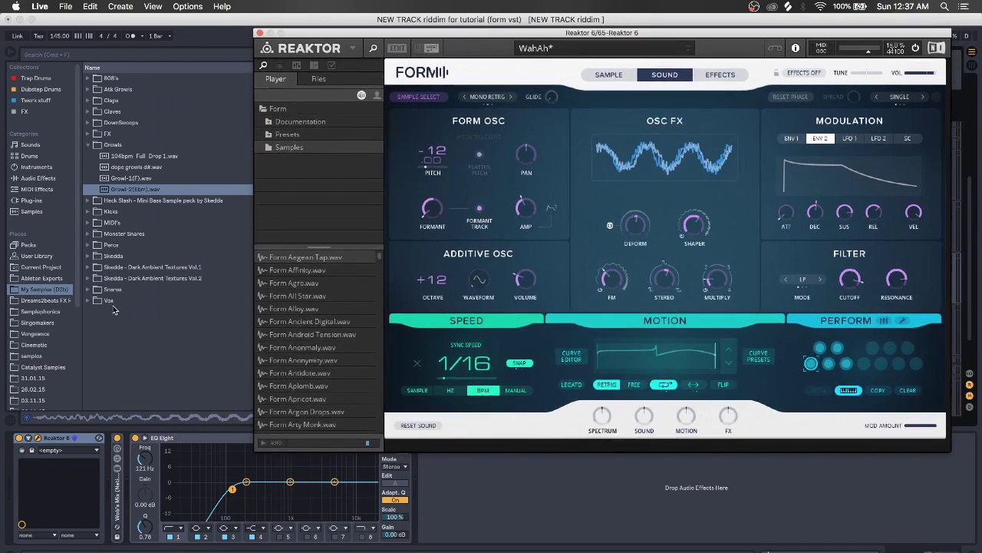
{"action": "left_click", "coordinate": [90, 270]}
{"action": "left_click", "coordinate": [177, 242]}
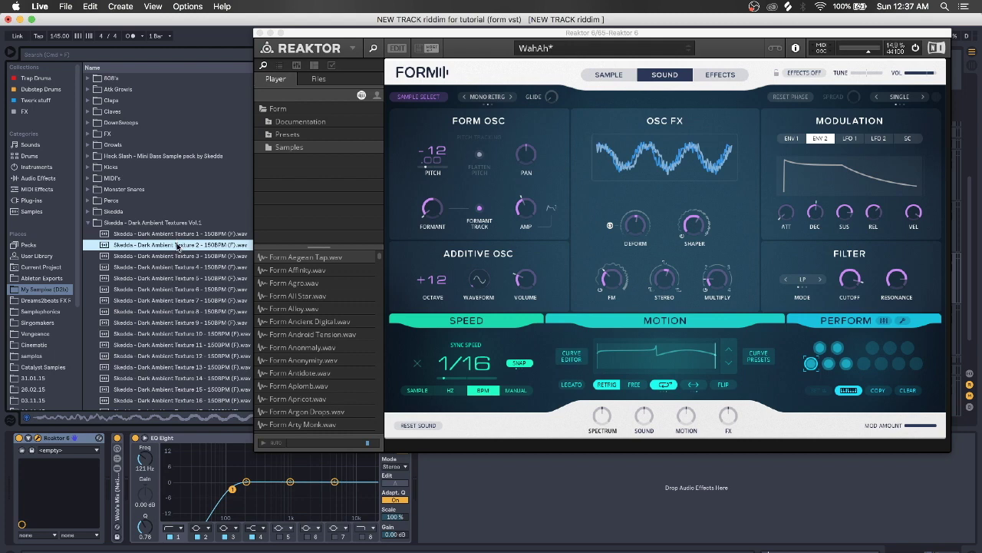
{"action": "left_click", "coordinate": [170, 235]}
{"action": "left_click", "coordinate": [156, 277]}
{"action": "left_click", "coordinate": [160, 258]}
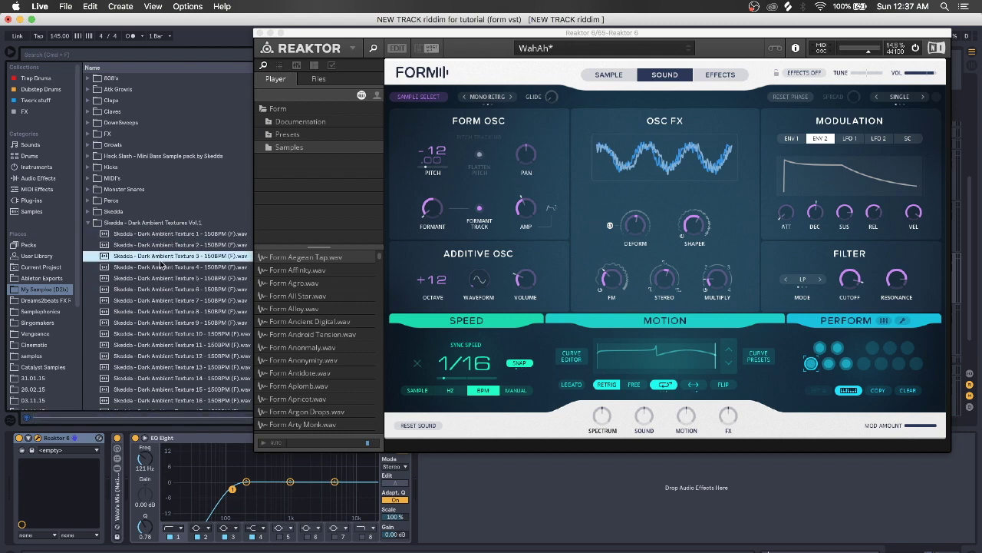
{"action": "left_click", "coordinate": [160, 247]}
{"action": "left_click", "coordinate": [158, 387]}
{"action": "left_click", "coordinate": [158, 381]}
{"action": "left_click", "coordinate": [163, 300]}
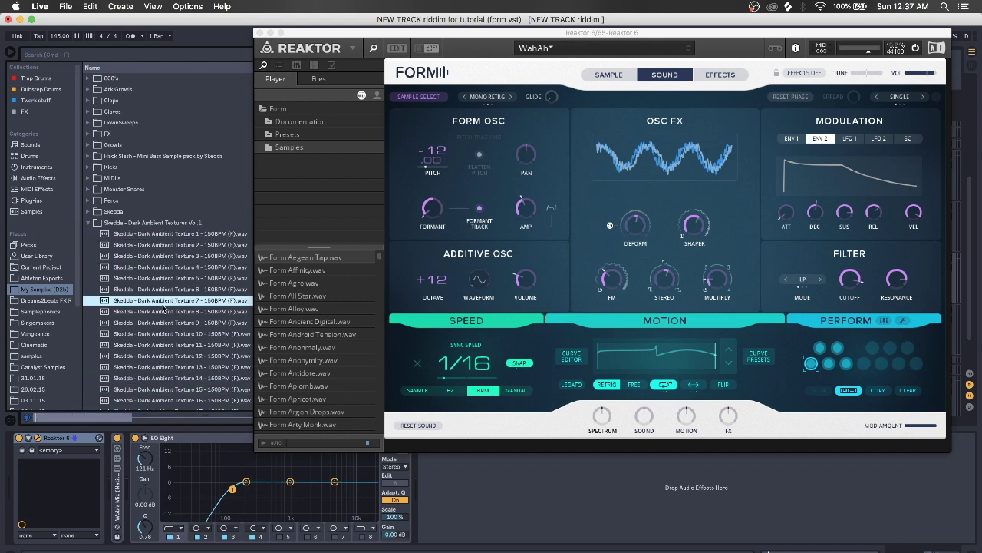
Load Skedda - Dark Ambient Texture 7 - 150BPM (F).wav into Form as its sample and reposition the Reaktor window.
{"action": "left_click_drag", "start_coordinate": [149, 305], "coordinate": [660, 215]}
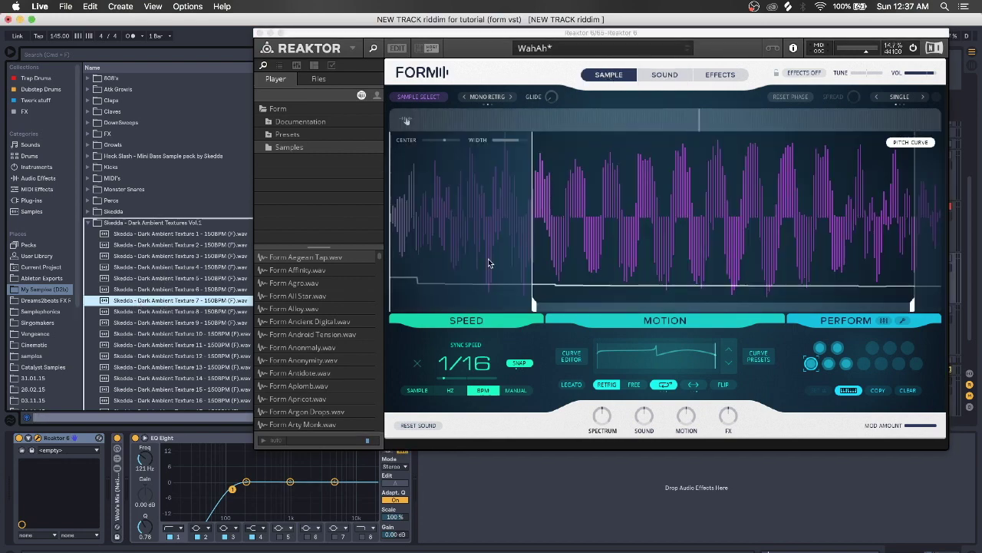
{"action": "left_click", "coordinate": [603, 368]}
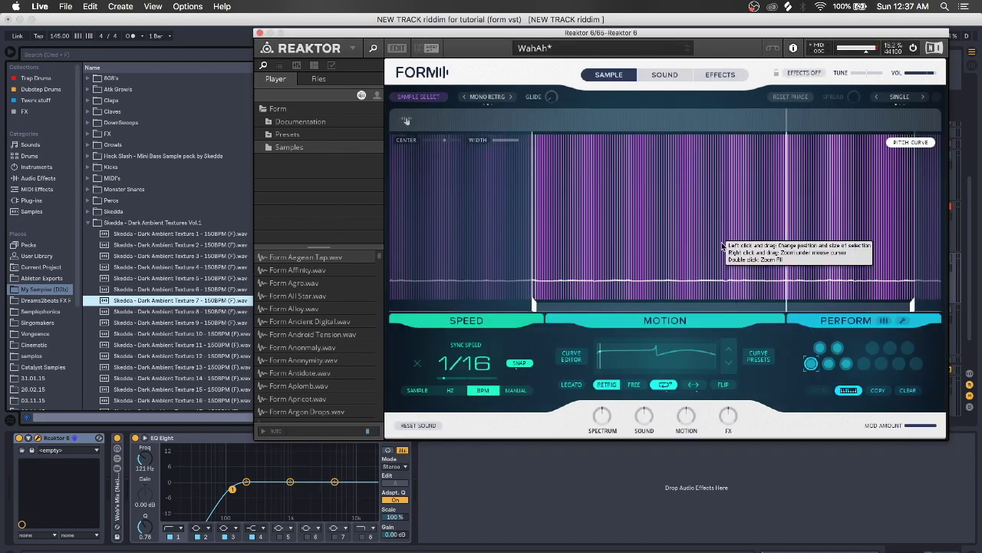
{"action": "left_click_drag", "start_coordinate": [780, 36], "coordinate": [671, 41]}
Set the Additive Osc volume to about 0.28 and adjust Formant, trying it with formant tracking off before re-enabling tracking.
{"action": "left_click", "coordinate": [594, 78]}
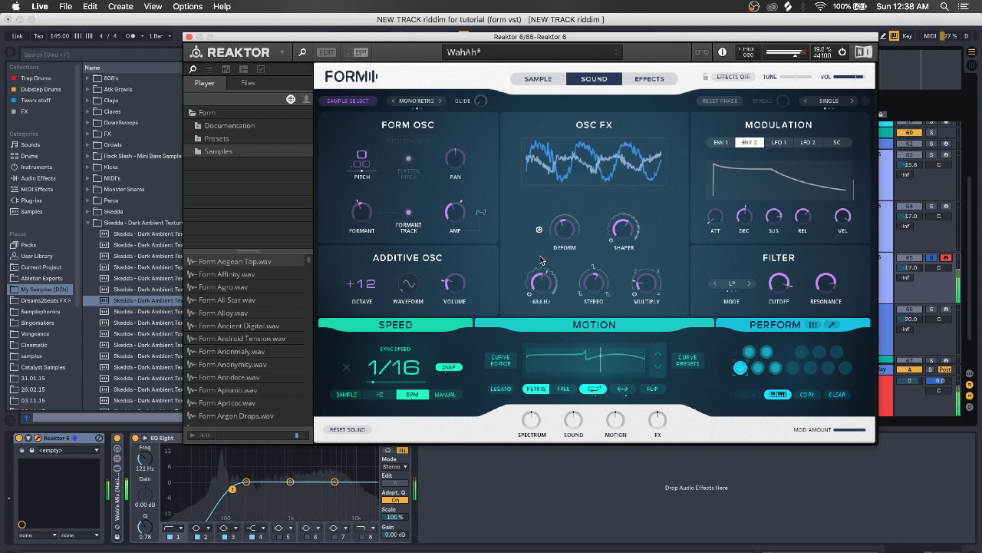
{"action": "left_click_drag", "start_coordinate": [456, 302], "coordinate": [454, 285]}
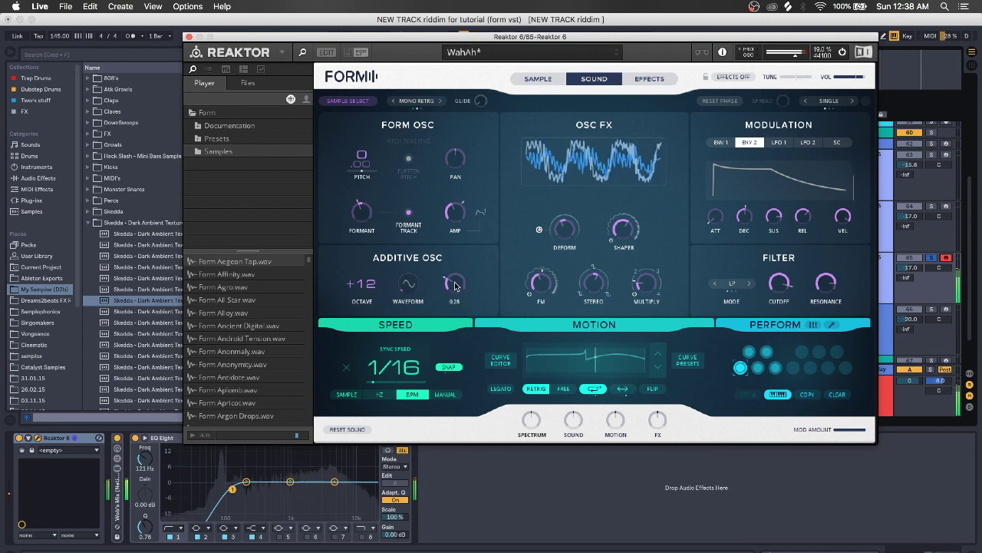
{"action": "left_click", "coordinate": [409, 212]}
{"action": "left_click_drag", "start_coordinate": [362, 212], "coordinate": [364, 187]}
{"action": "left_click", "coordinate": [408, 212]}
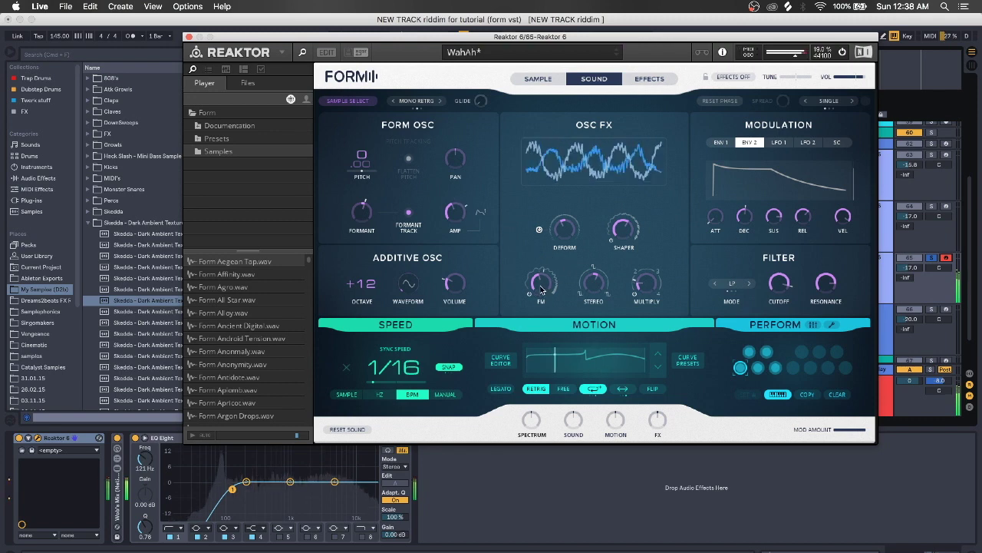
Raise the Band 2 level in the Frequency Shaping effect and set the Band 1 width to about 0.42.
{"action": "left_click", "coordinate": [650, 78]}
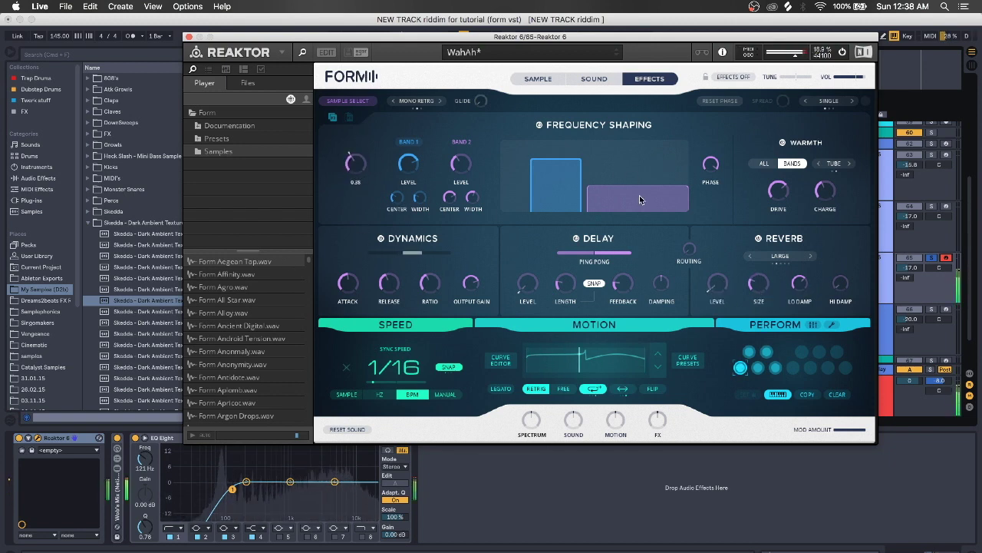
{"action": "left_click_drag", "start_coordinate": [457, 161], "coordinate": [466, 124]}
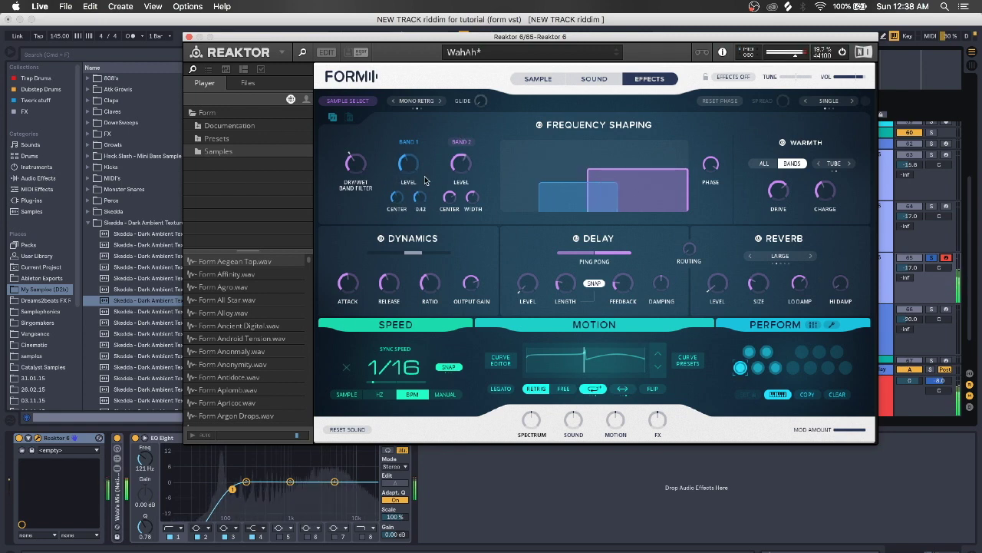
Narrow the sample's playback range to a thin section near its beginning and lower the Deform amount.
{"action": "left_click", "coordinate": [540, 79]}
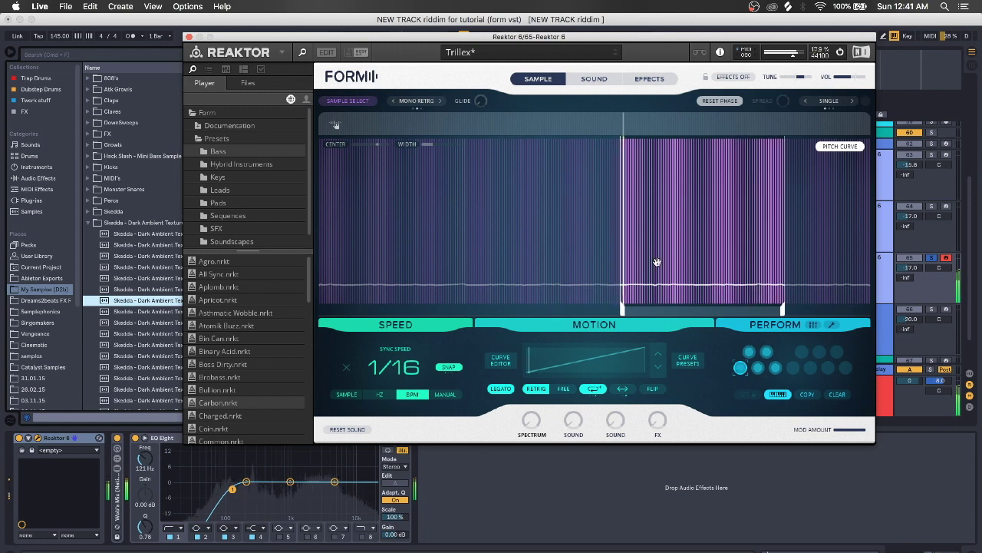
{"action": "left_click_drag", "start_coordinate": [457, 311], "coordinate": [423, 312]}
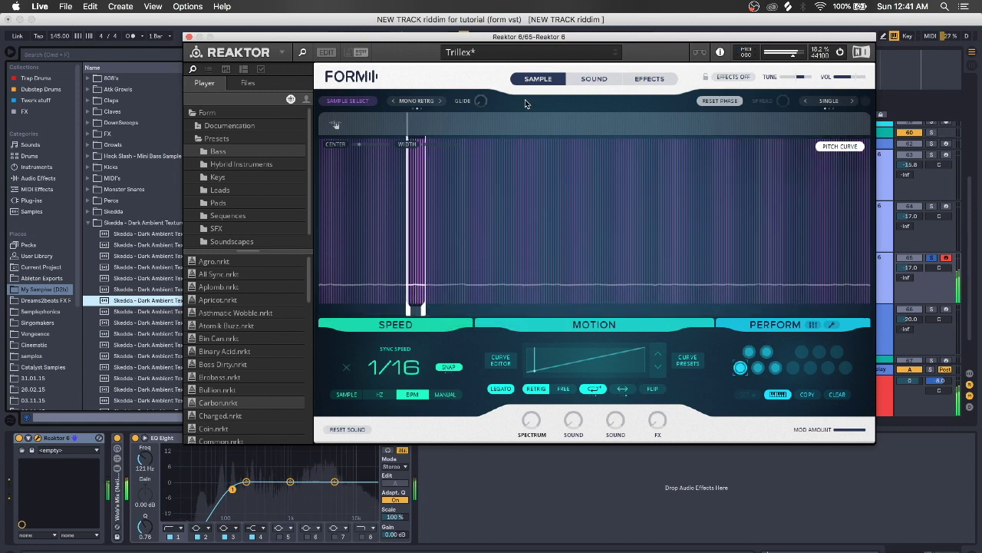
{"action": "left_click", "coordinate": [593, 79]}
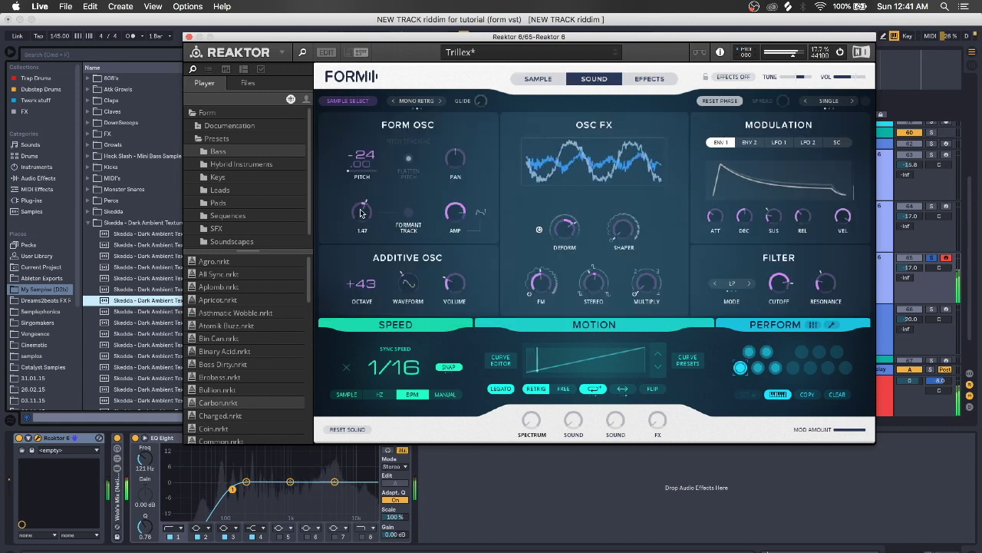
{"action": "left_click_drag", "start_coordinate": [563, 233], "coordinate": [561, 289]}
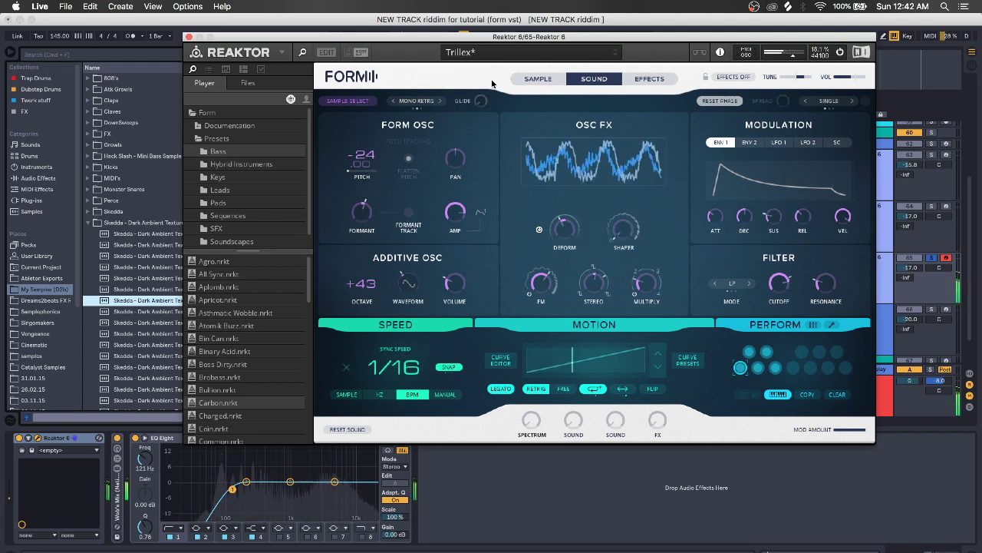
{"action": "mouse_move", "coordinate": [419, 370]}
{"action": "left_mouse_down"}
{"action": "mouse_move", "coordinate": [412, 331]}
{"action": "mouse_move", "coordinate": [407, 392]}
{"action": "mouse_move", "coordinate": [406, 372]}
{"action": "left_mouse_up"}
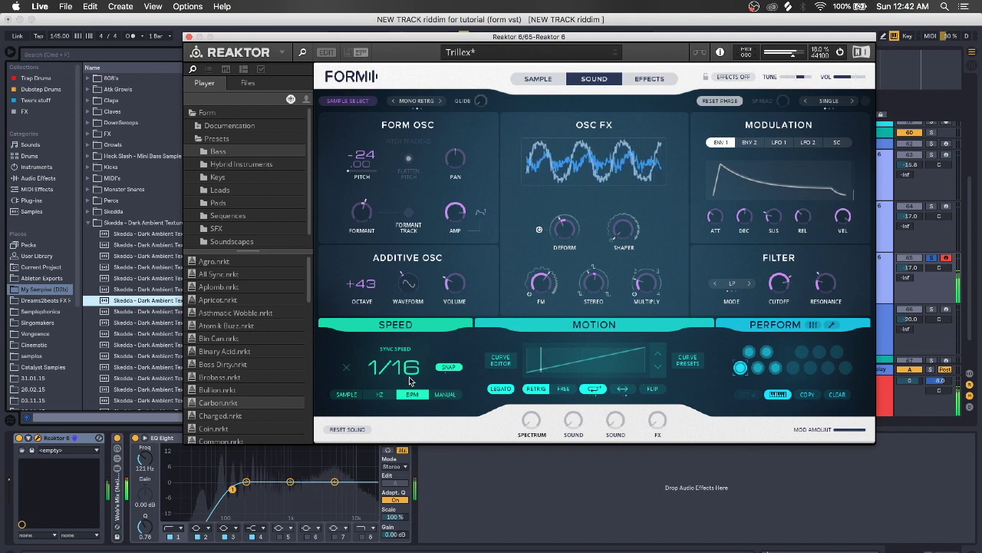
Open the motion curve editor, split the curve into two segments, and bend the first segment's ramp with Shape.
{"action": "left_click", "coordinate": [501, 360]}
{"action": "left_click", "coordinate": [349, 204]}
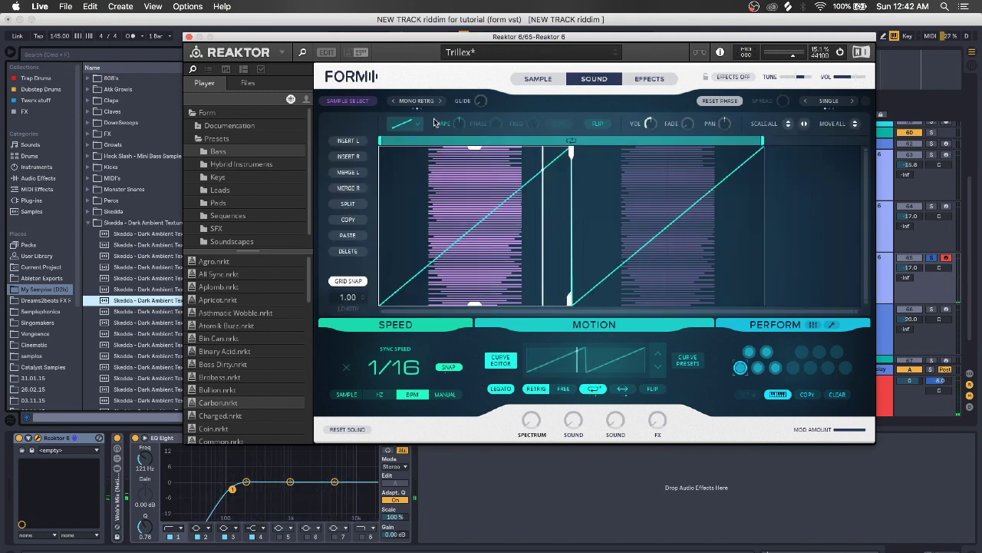
{"action": "left_click", "coordinate": [415, 124]}
{"action": "left_click", "coordinate": [402, 164]}
{"action": "left_click_drag", "start_coordinate": [459, 123], "coordinate": [463, 98]}
Change the first motion segment to the repeating sine shape and lower its frequency, trying the sawtooth shape first.
{"action": "left_click", "coordinate": [412, 124]}
{"action": "left_click", "coordinate": [407, 235]}
{"action": "left_click", "coordinate": [410, 125]}
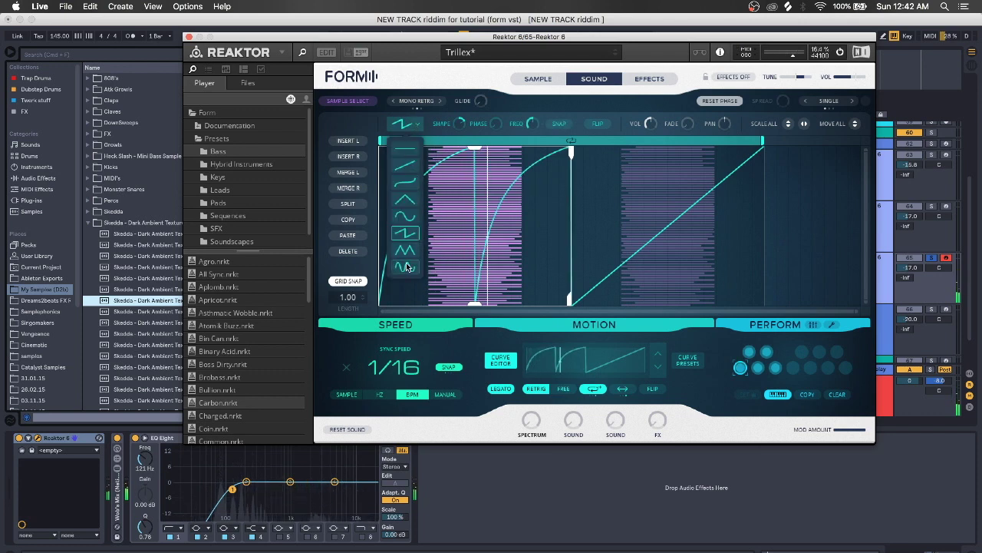
{"action": "left_click", "coordinate": [407, 266]}
{"action": "left_click_drag", "start_coordinate": [530, 124], "coordinate": [528, 160]}
Split the sine segment in two and turn its first part into a curved ramp.
{"action": "left_click", "coordinate": [349, 202]}
{"action": "left_click", "coordinate": [411, 124]}
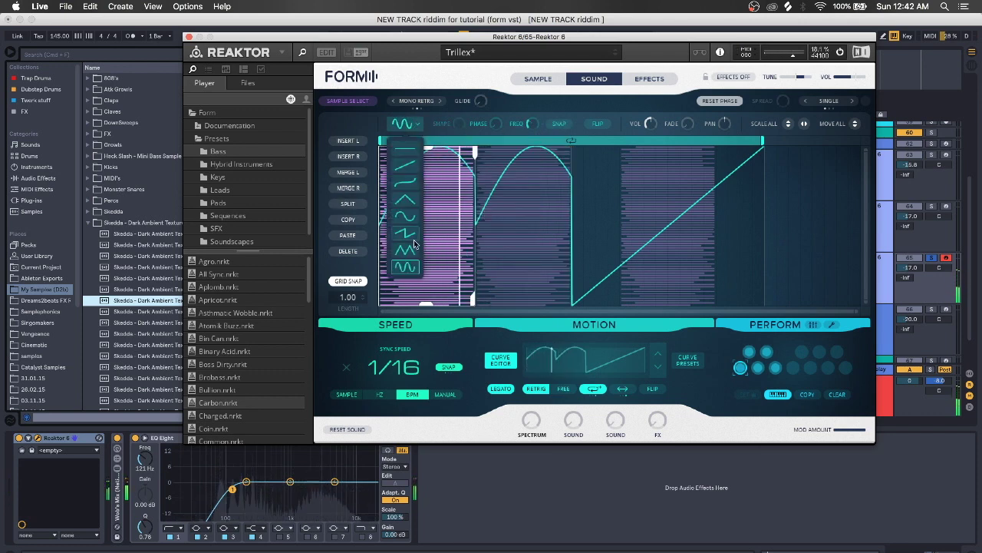
{"action": "left_click", "coordinate": [406, 217]}
{"action": "left_click", "coordinate": [413, 125]}
{"action": "left_click", "coordinate": [401, 169]}
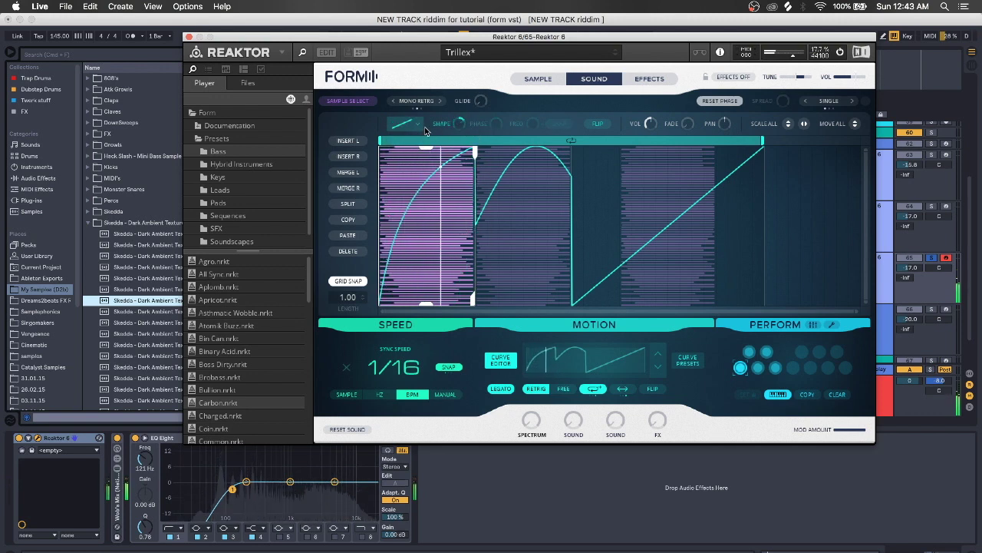
Split the opening ramp segment again and shape its second part as a sine over the upper part of the sample range.
{"action": "left_click", "coordinate": [347, 205]}
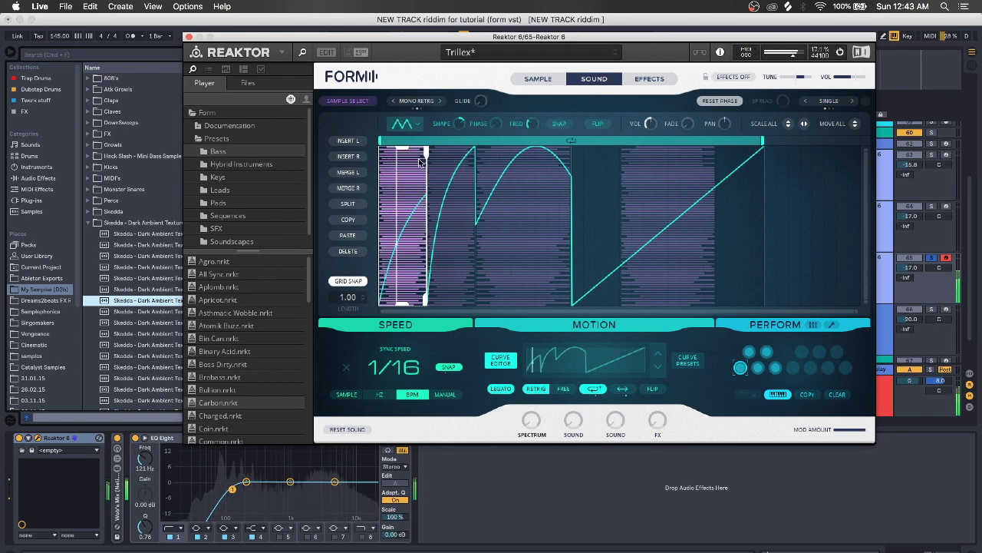
{"action": "left_click", "coordinate": [453, 184]}
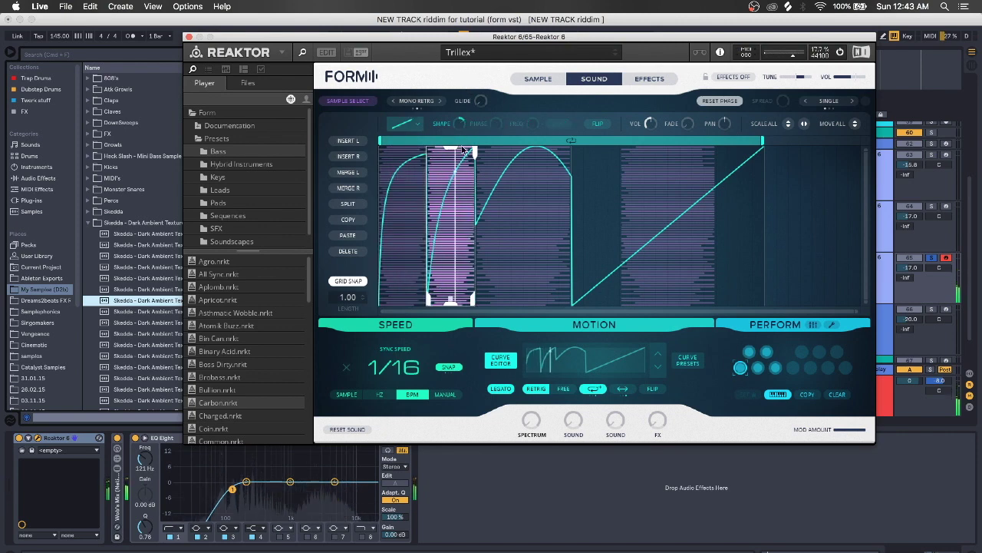
{"action": "left_click", "coordinate": [411, 124]}
{"action": "left_click", "coordinate": [409, 234]}
{"action": "left_click_drag", "start_coordinate": [452, 220], "coordinate": [455, 161]}
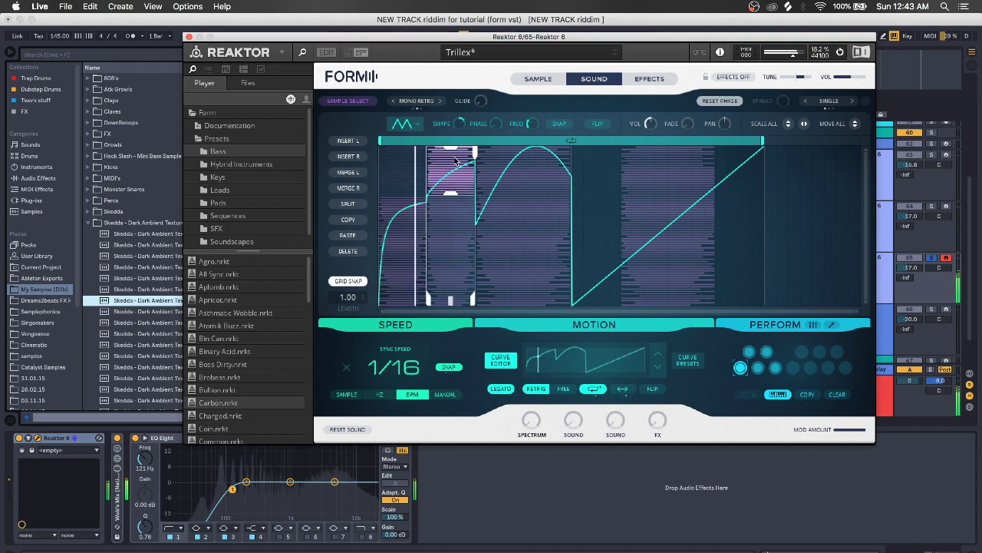
{"action": "left_click", "coordinate": [412, 127]}
Give the third motion segment a rounded single-triangle shape covering roughly the lower half of the sample range.
{"action": "left_click", "coordinate": [514, 165]}
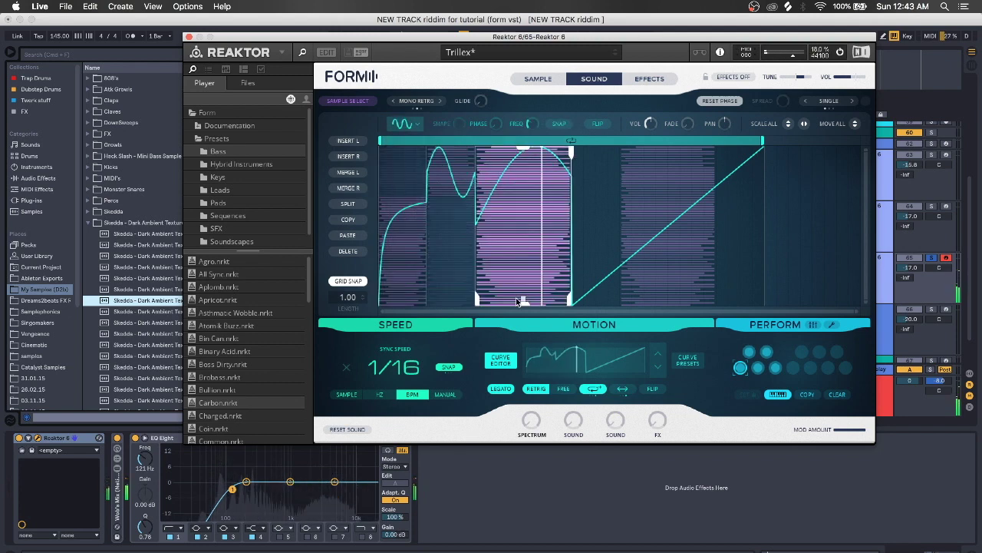
{"action": "left_click_drag", "start_coordinate": [520, 165], "coordinate": [521, 231]}
{"action": "left_click", "coordinate": [407, 207]}
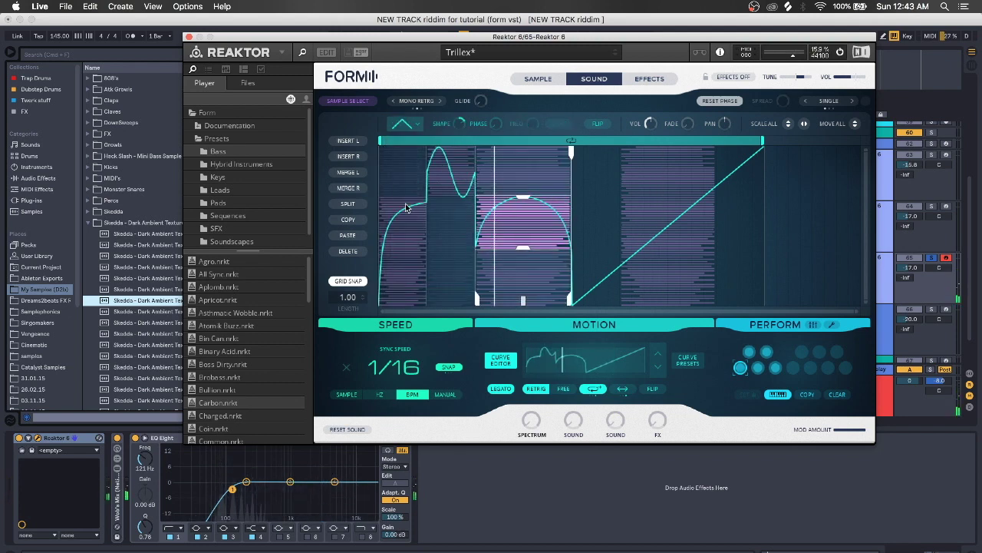
{"action": "left_click_drag", "start_coordinate": [506, 215], "coordinate": [517, 282]}
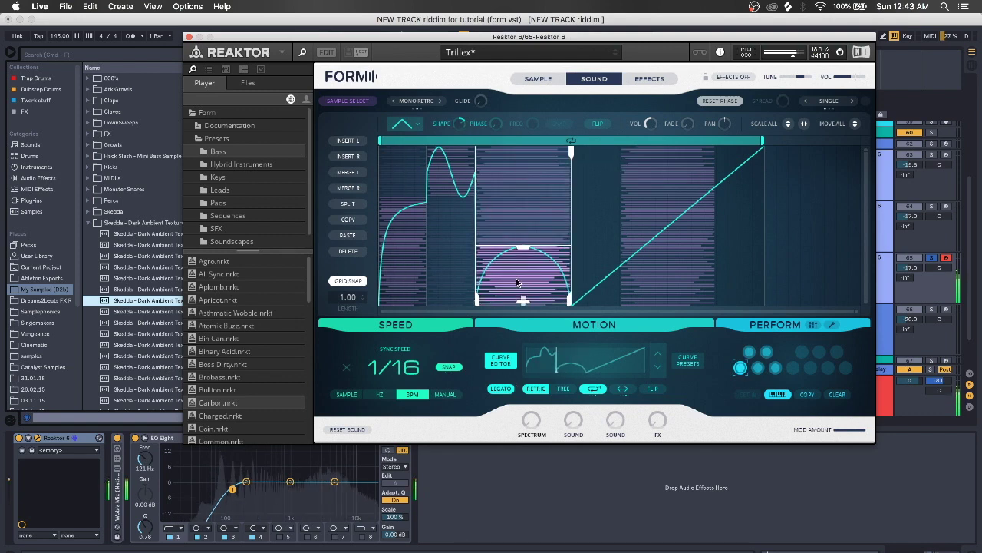
{"action": "mouse_move", "coordinate": [522, 244]}
{"action": "left_mouse_down"}
{"action": "mouse_move", "coordinate": [523, 204]}
{"action": "mouse_move", "coordinate": [523, 230]}
{"action": "left_mouse_up"}
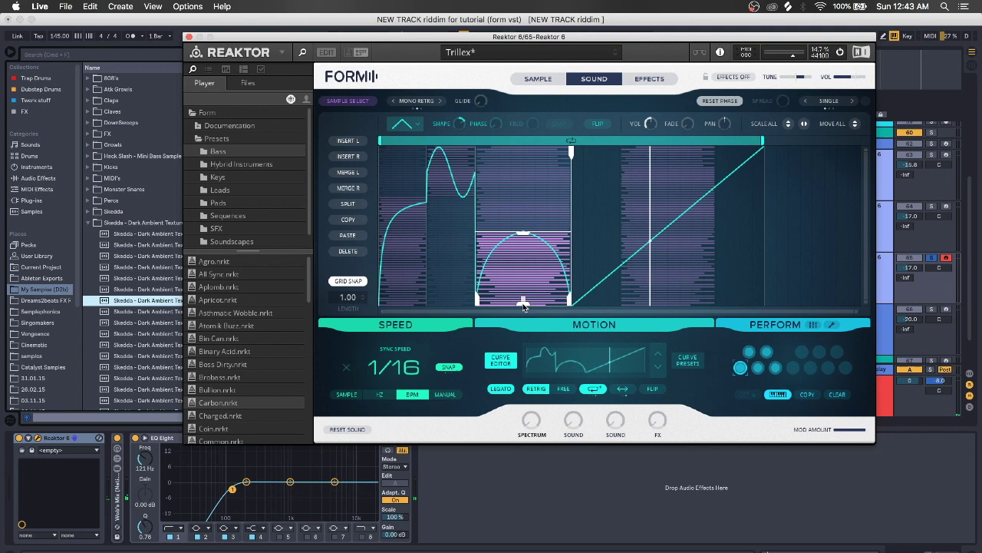
{"action": "left_click", "coordinate": [464, 191]}
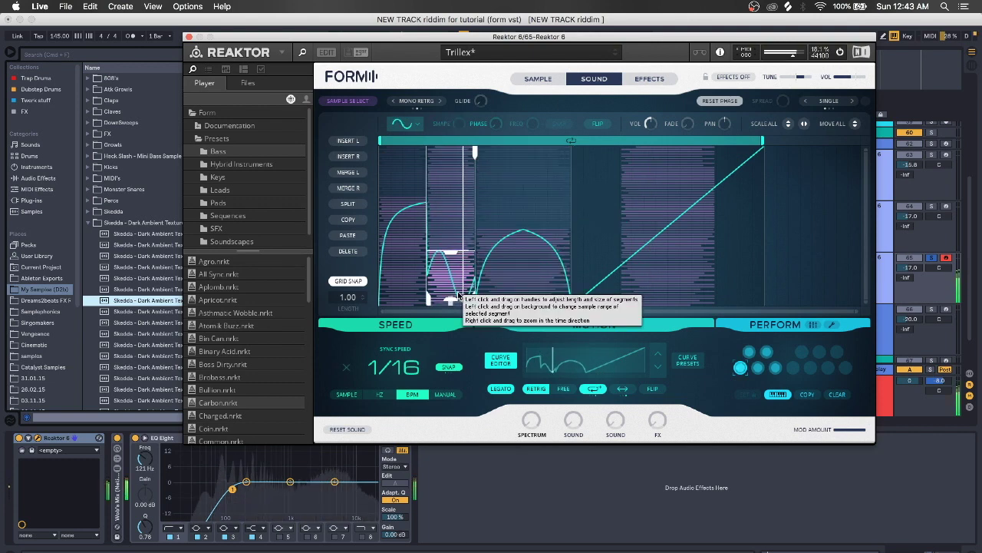
{"action": "left_click", "coordinate": [400, 253]}
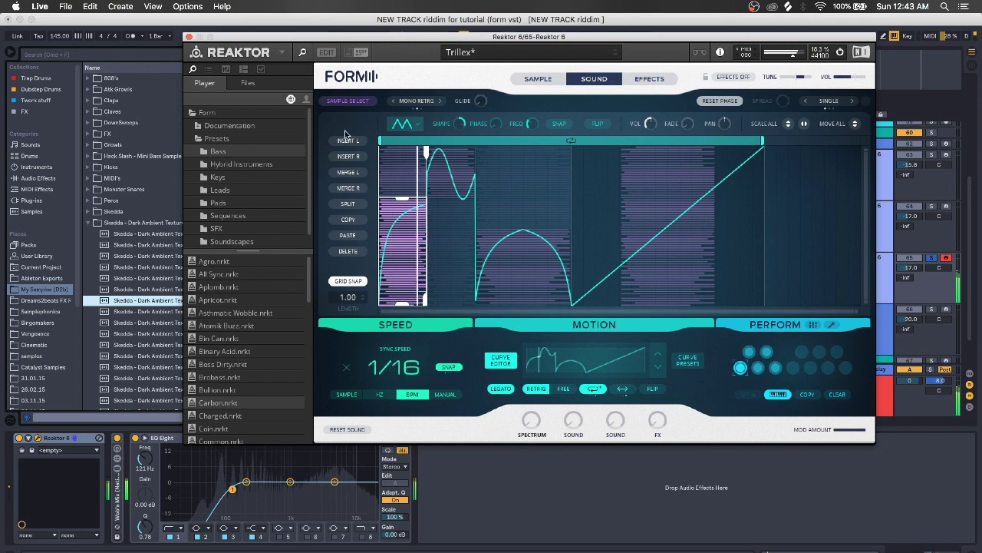
Widen the sample's playback range slightly on both sides, keeping it near the beginning of the sample.
{"action": "left_click", "coordinate": [538, 79]}
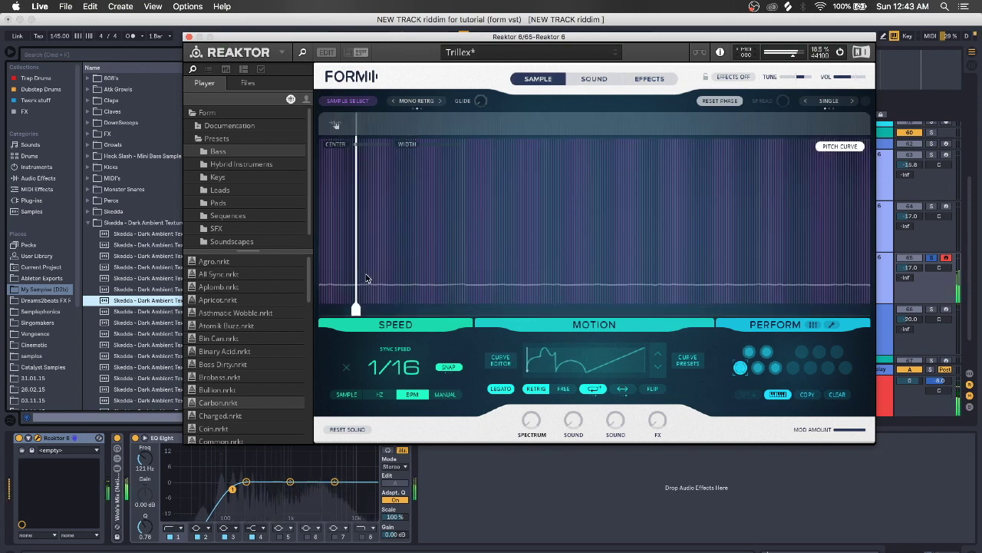
{"action": "left_click_drag", "start_coordinate": [407, 311], "coordinate": [430, 309]}
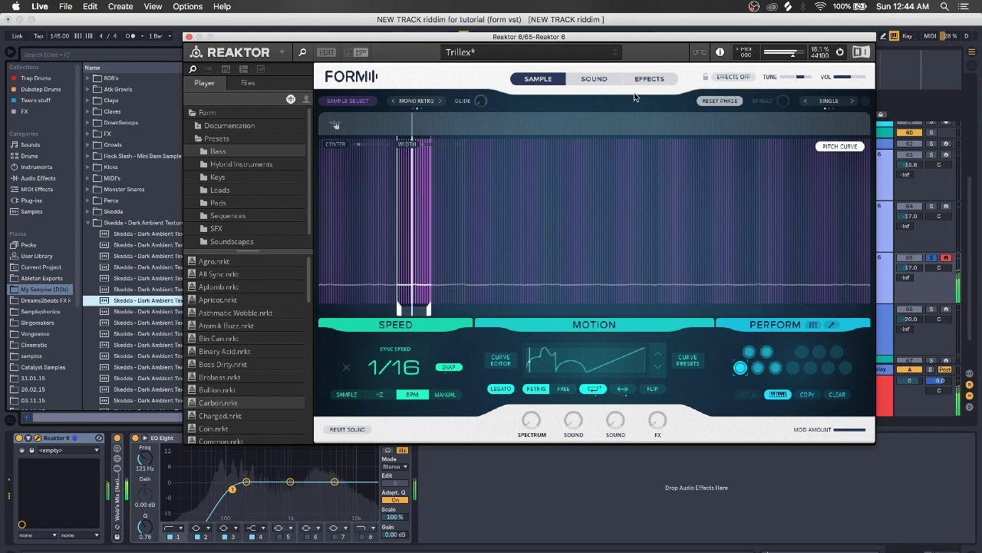
Set the Additive Osc octave to +24 and Formant to about 2.27, and adjust the FM frequency to around 48.7 Hz.
{"action": "left_click", "coordinate": [594, 78]}
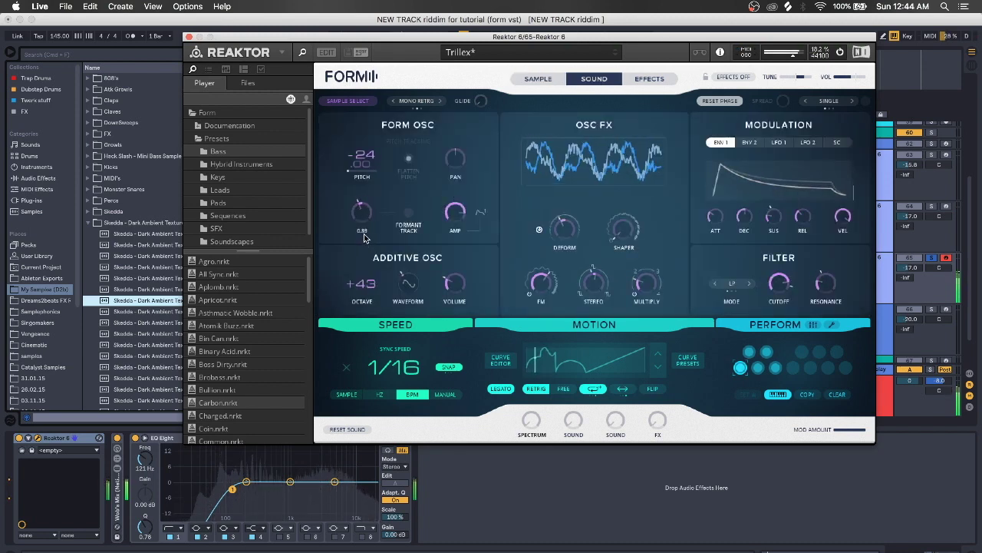
{"action": "left_click_drag", "start_coordinate": [362, 317], "coordinate": [364, 297]}
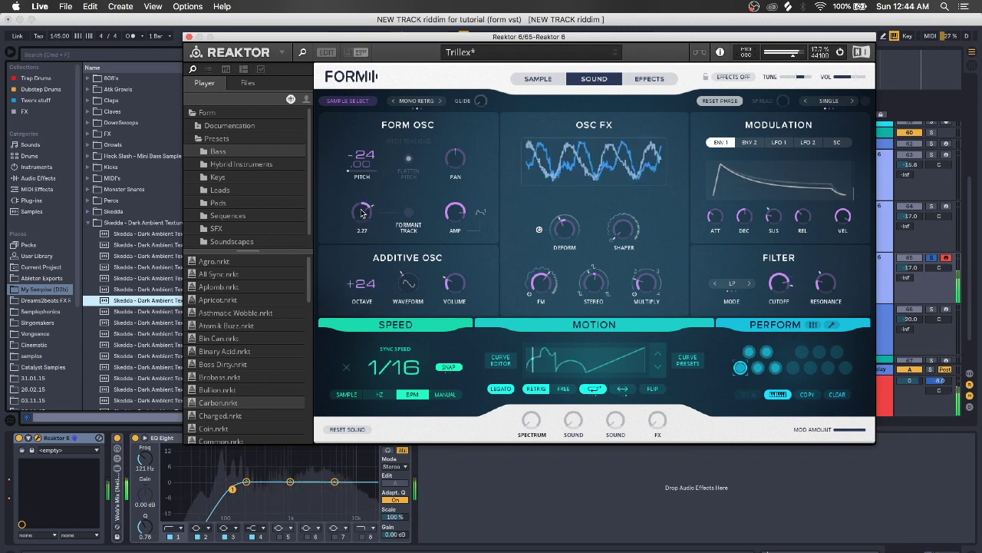
{"action": "mouse_move", "coordinate": [538, 287]}
{"action": "left_click_drag", "start_coordinate": [535, 287], "coordinate": [537, 307]}
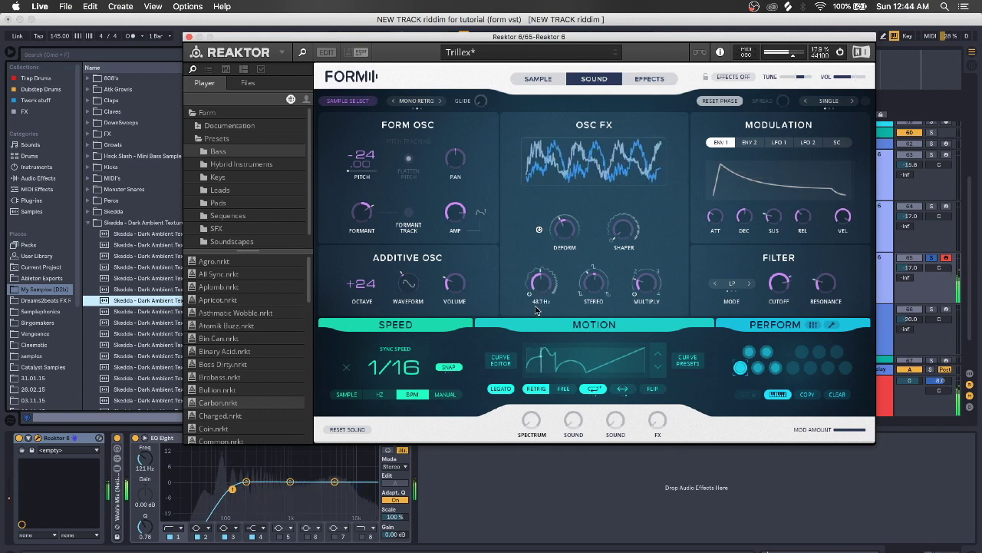
{"action": "left_click", "coordinate": [541, 270]}
{"action": "left_click", "coordinate": [540, 243]}
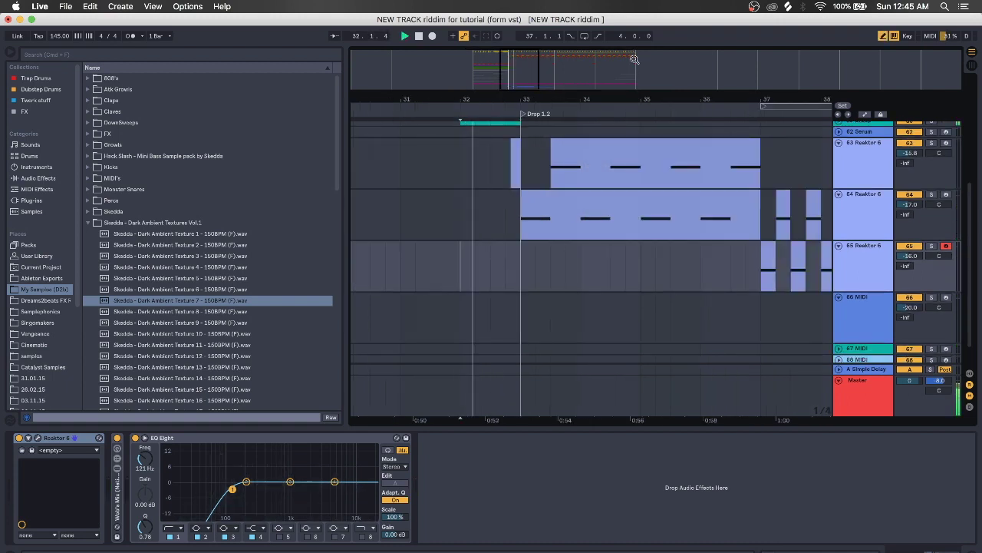
Listen to the alternating Reaktor basses through Drop 1.2 up to the Drop 1.3 marker.
{"action": "left_click_drag", "start_coordinate": [597, 103], "coordinate": [597, 48]}
{"action": "left_click", "coordinate": [636, 273]}
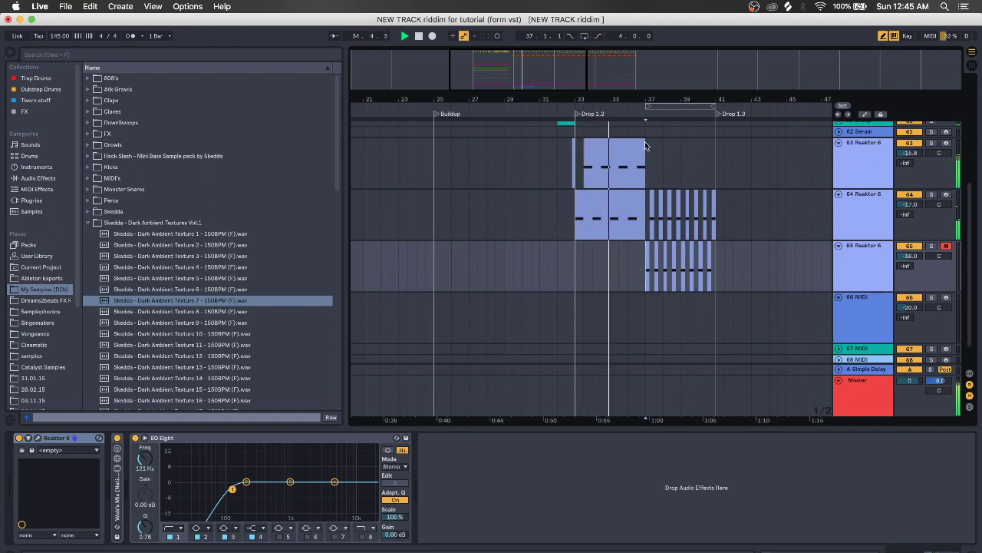
{"action": "left_click_drag", "start_coordinate": [651, 100], "coordinate": [722, 272]}
{"action": "left_click", "coordinate": [723, 272]}
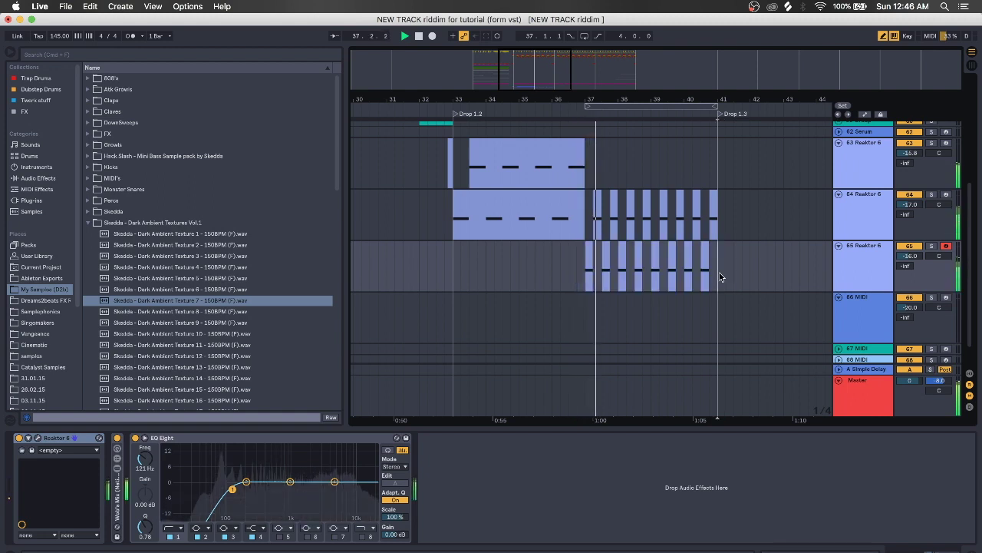
{"action": "left_click", "coordinate": [724, 215]}
{"action": "left_click_drag", "start_coordinate": [722, 100], "coordinate": [618, 73]}
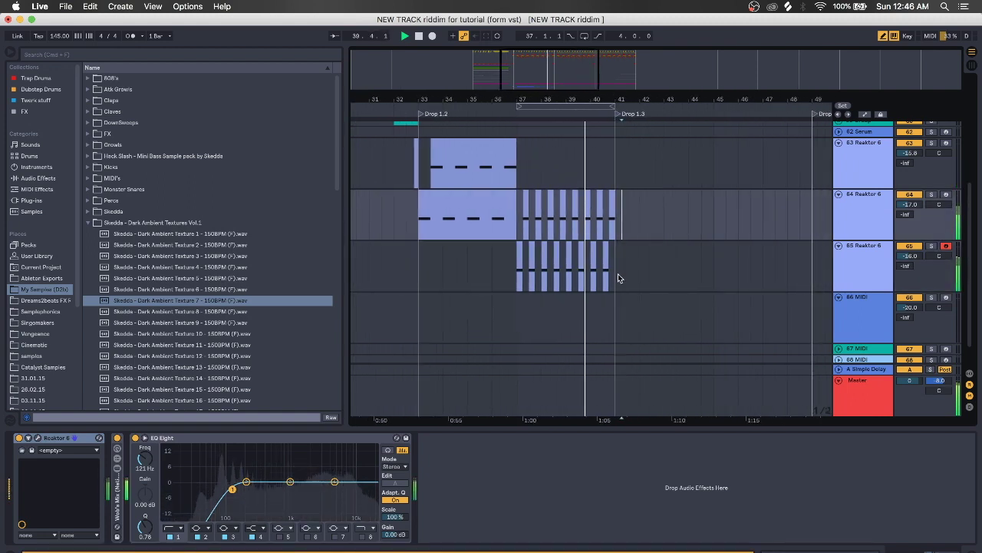
{"action": "left_click", "coordinate": [617, 274]}
{"action": "left_click", "coordinate": [619, 219]}
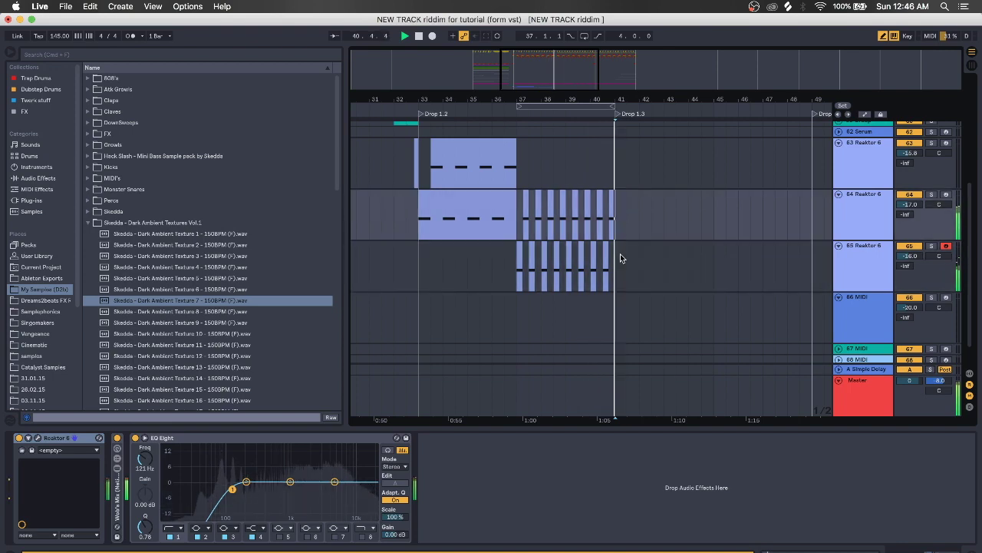
Open the Form synth on track 65 and review its sample range and sound settings.
{"action": "left_click", "coordinate": [612, 254]}
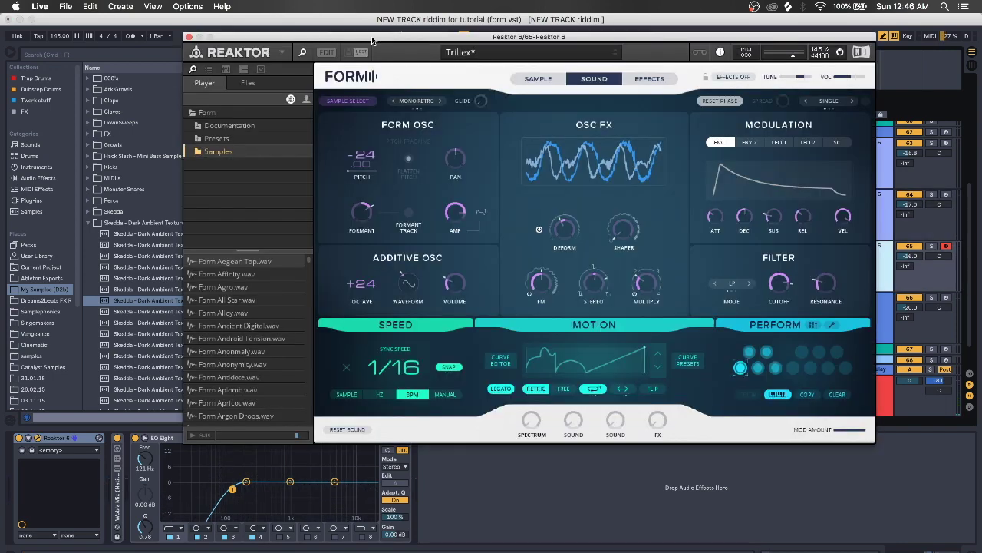
{"action": "left_click", "coordinate": [555, 73]}
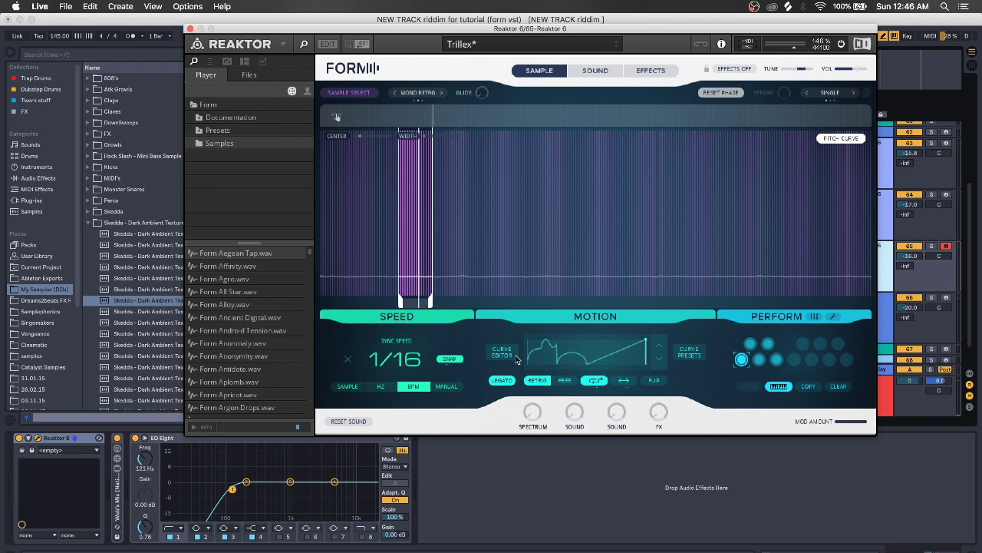
{"action": "left_click", "coordinate": [595, 70]}
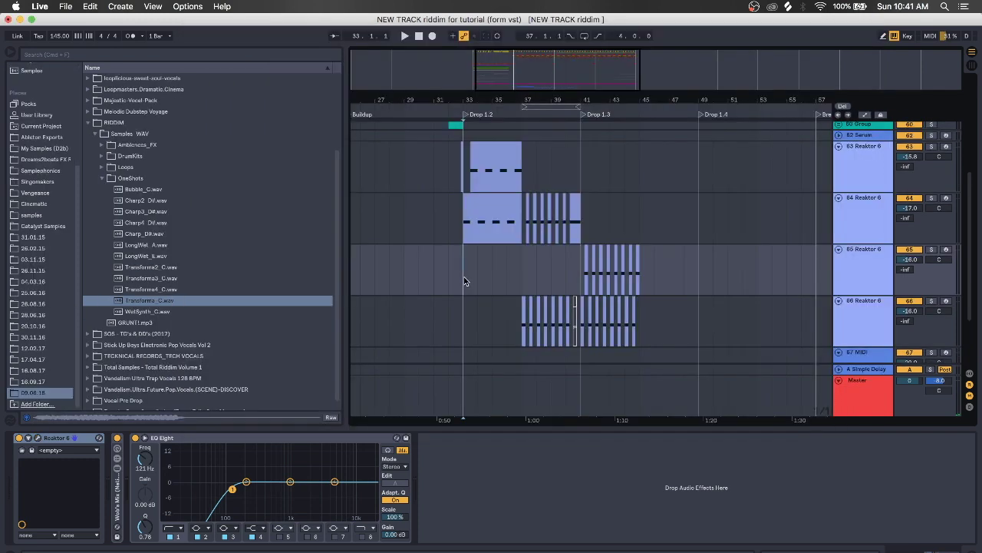
Delete the short clip just before Drop 1.2 on the Reaktor track 63, keeping the longer clip after it.
{"action": "left_click_drag", "start_coordinate": [465, 170], "coordinate": [449, 171]}
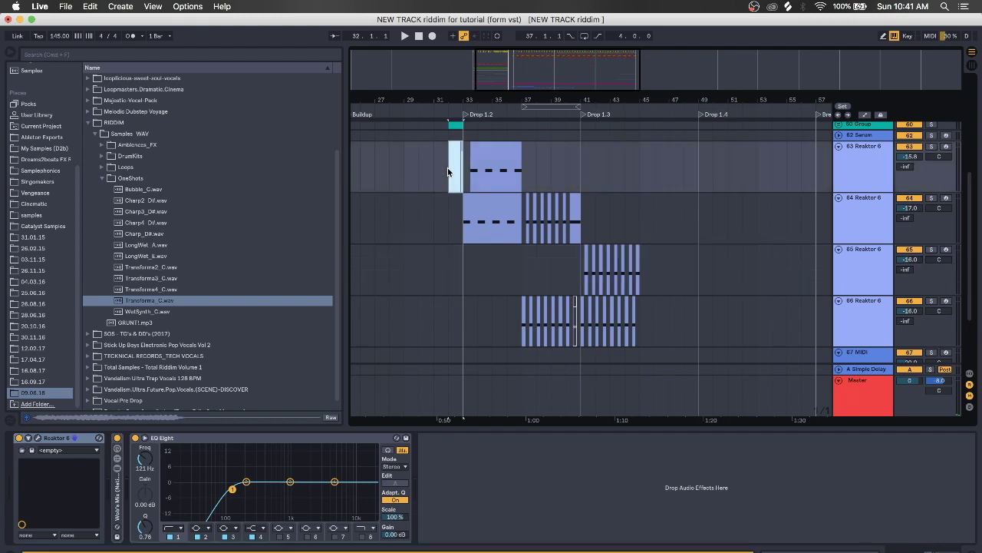
{"action": "left_click", "coordinate": [476, 152]}
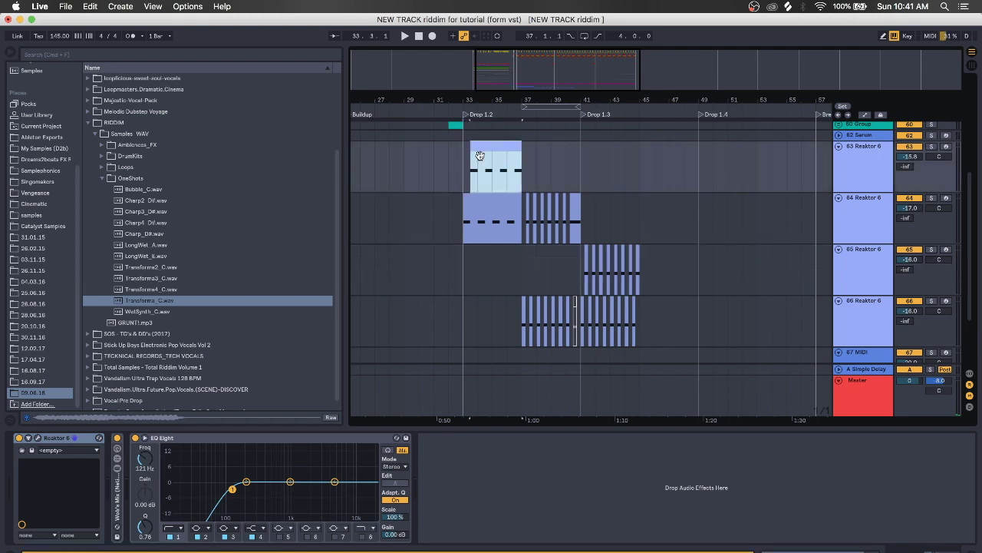
{"action": "left_click", "coordinate": [492, 227]}
{"action": "left_click", "coordinate": [507, 276]}
{"action": "left_click", "coordinate": [520, 327]}
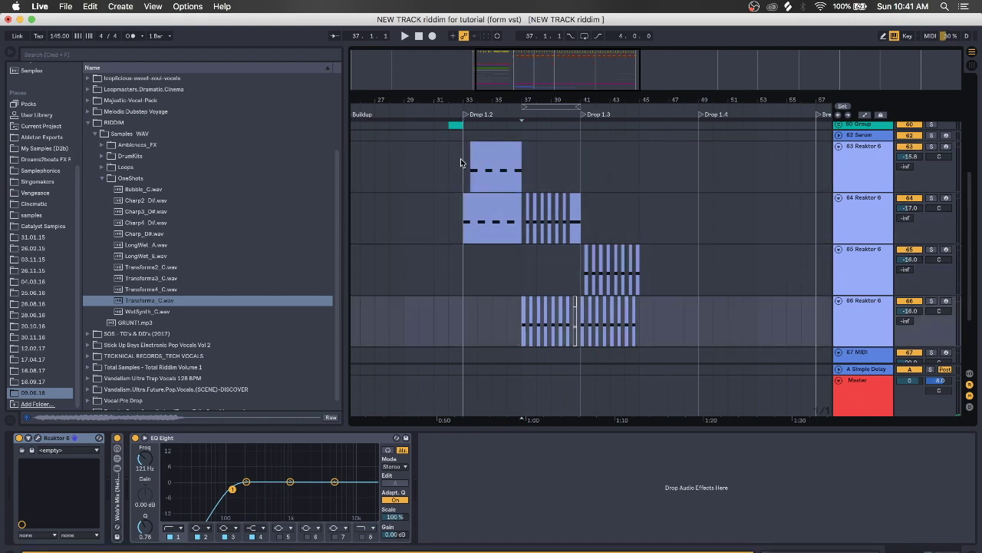